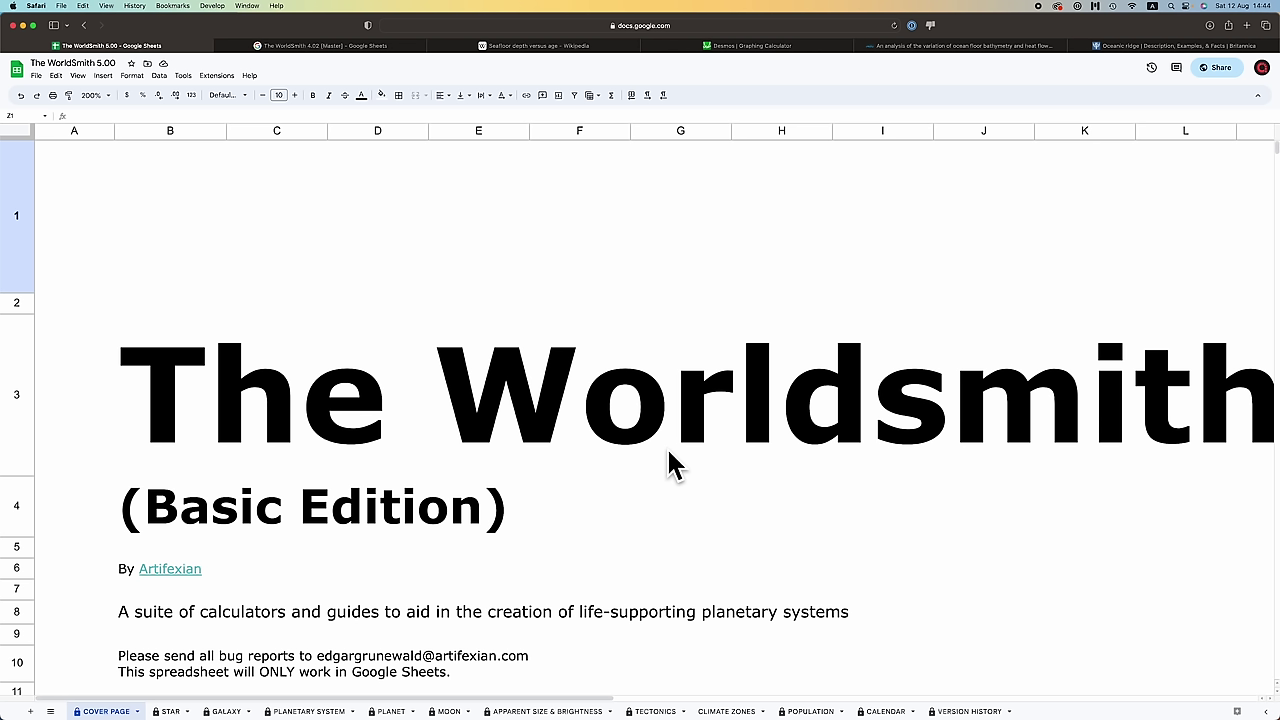
- Switch from the WorldSmith spreadsheet to the Wikipedia 'Seafloor depth versus age' article
key(super+3)
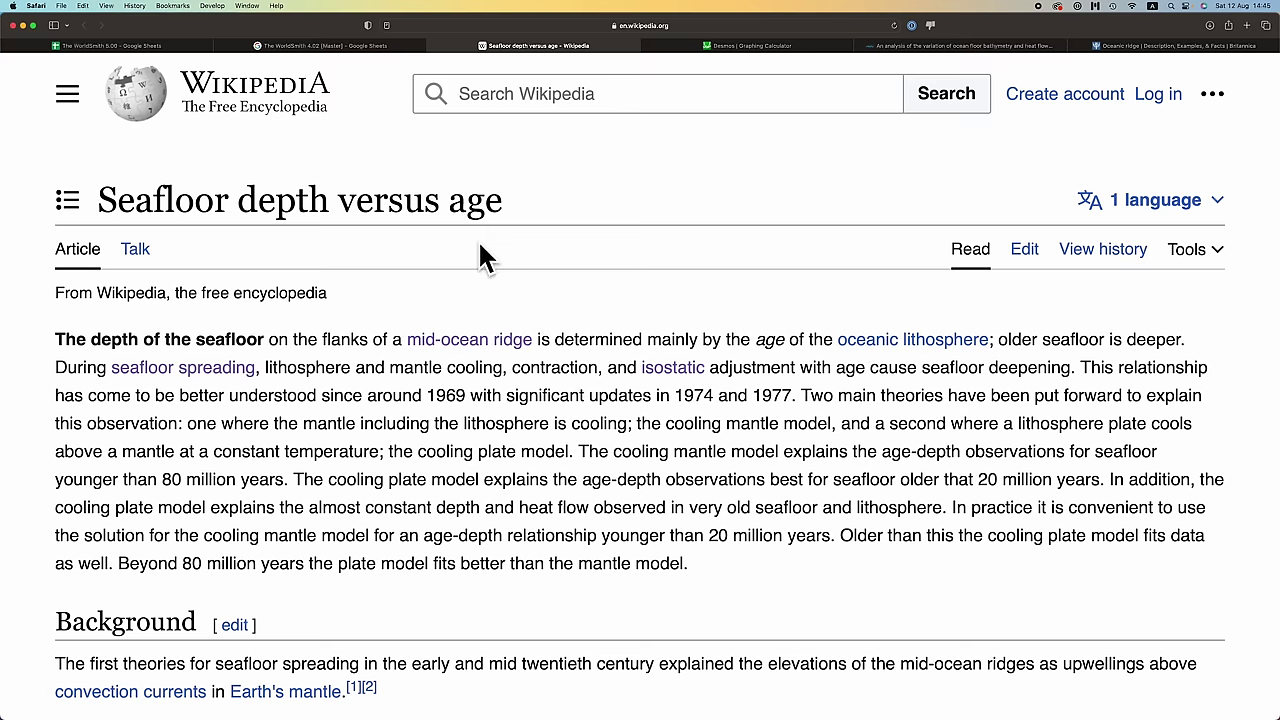
- Scroll down to the cooling-mantle derivation giving h(t) = h0 − (2/√π)αeff T1√(κt)
scroll(480, 255, down, 15)
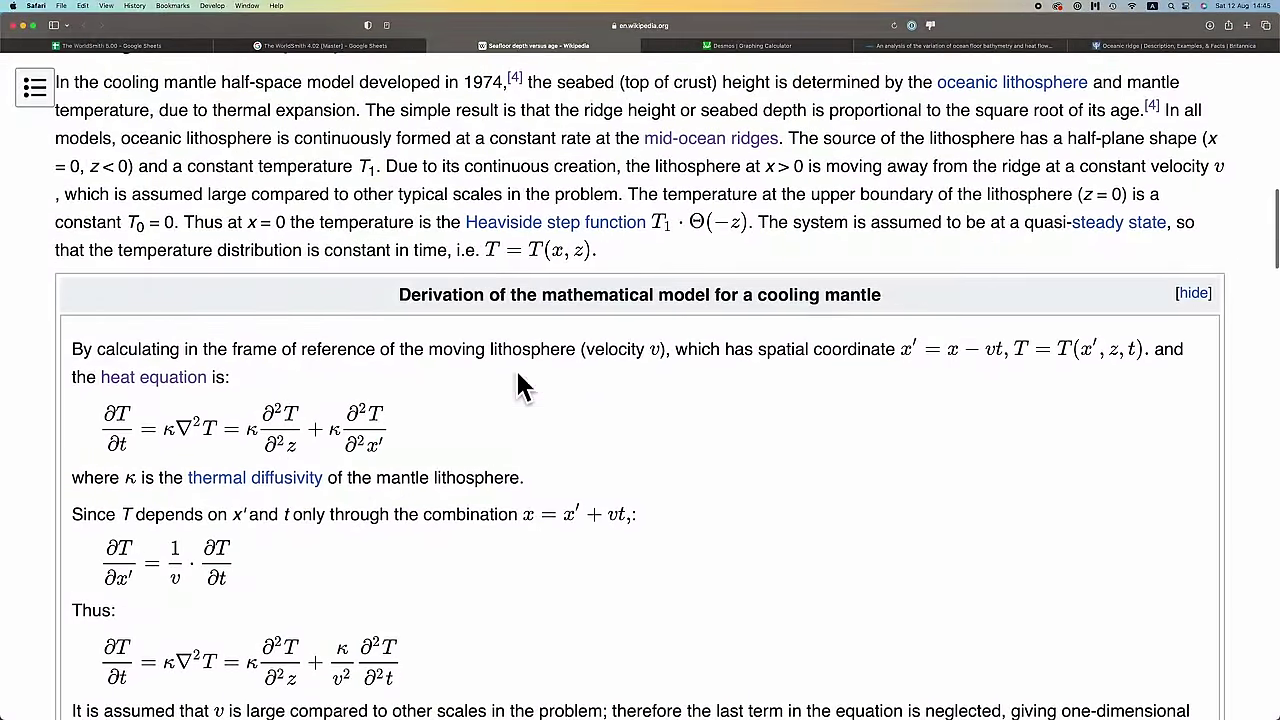
scroll(521, 385, down, 6)
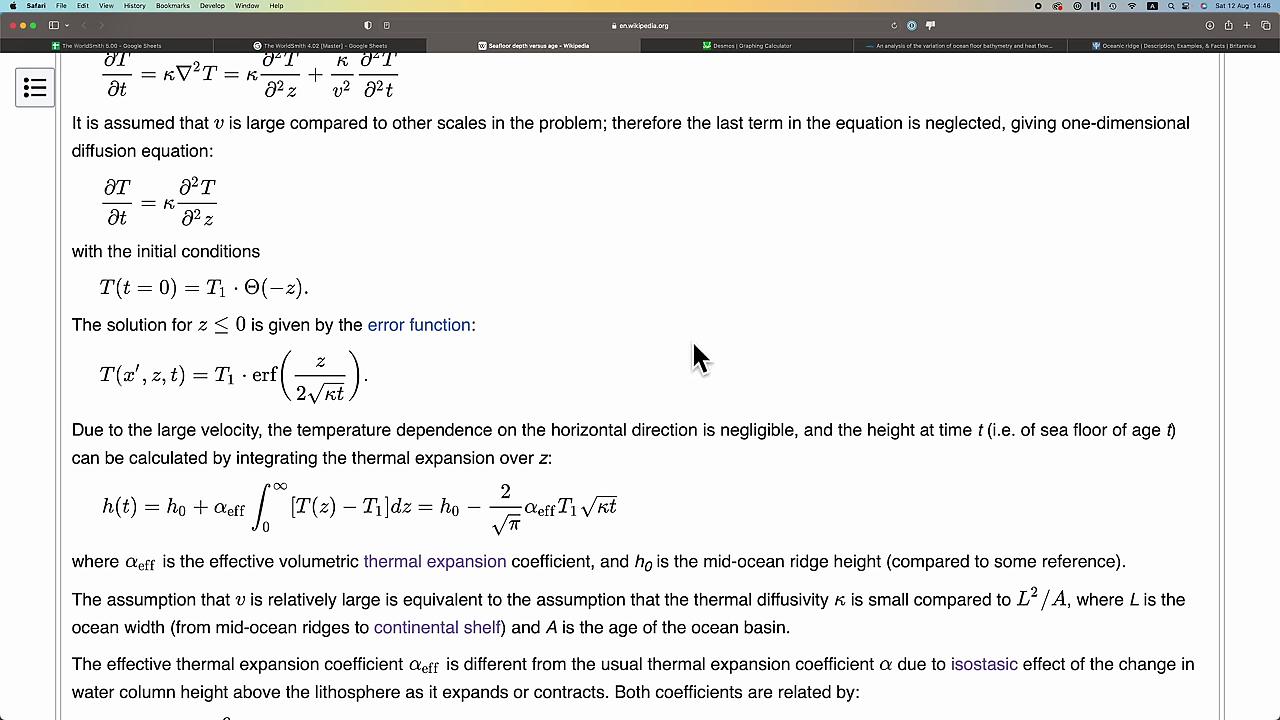
- Select the AGU abstract's formulas d(t) = 2500 + 350t½ and d(t) = 6400 − 3200 exp(−t/62.8)
click(889, 45)
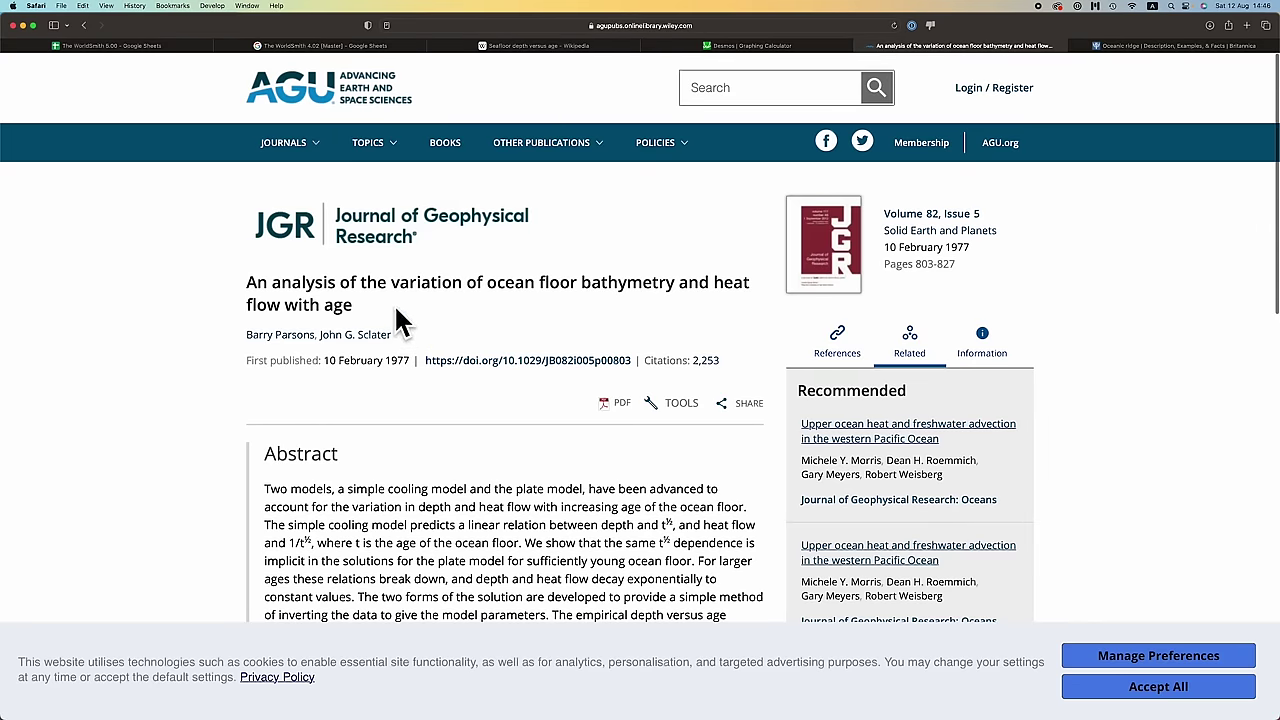
scroll(468, 410, down, 5)
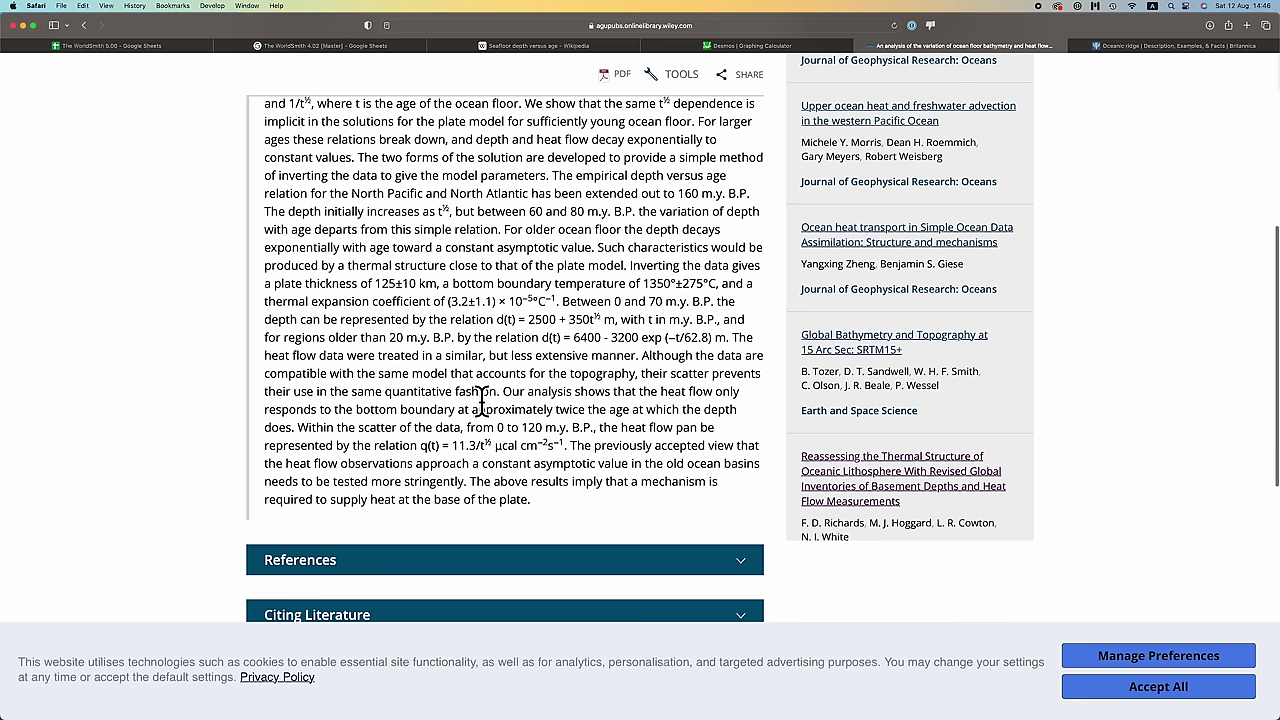
drag(497, 318, 615, 318)
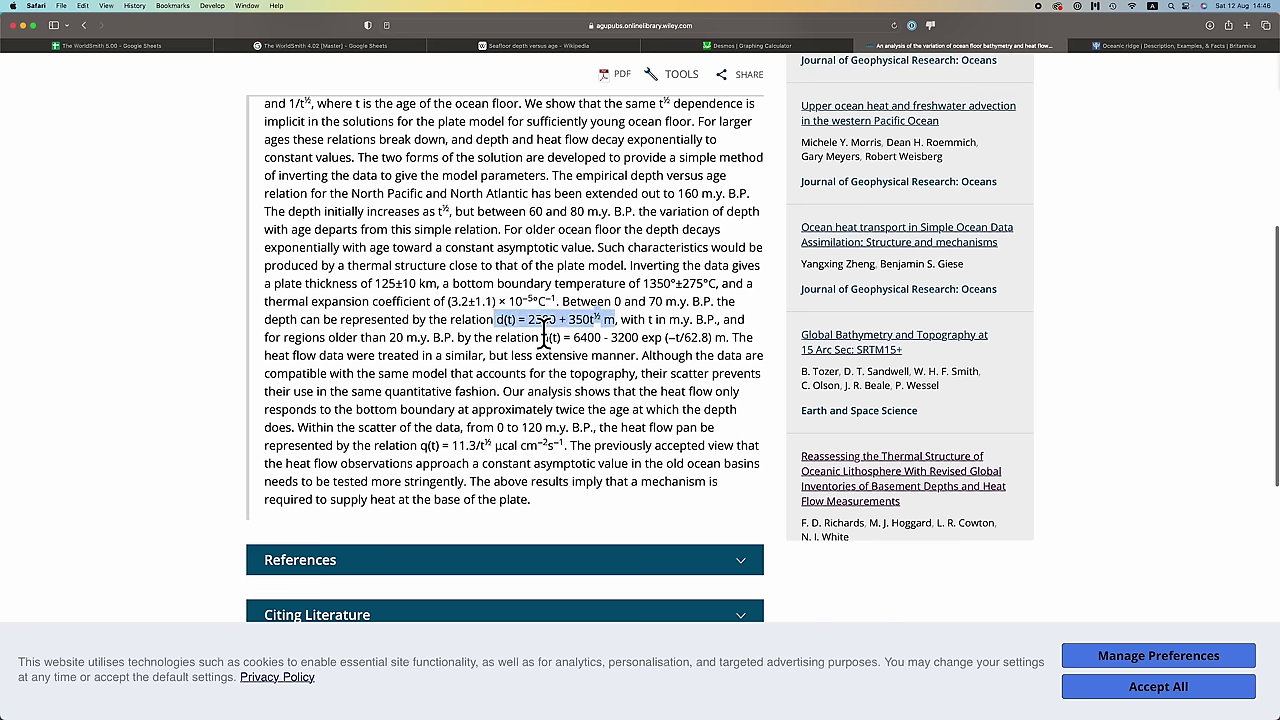
drag(542, 337, 725, 337)
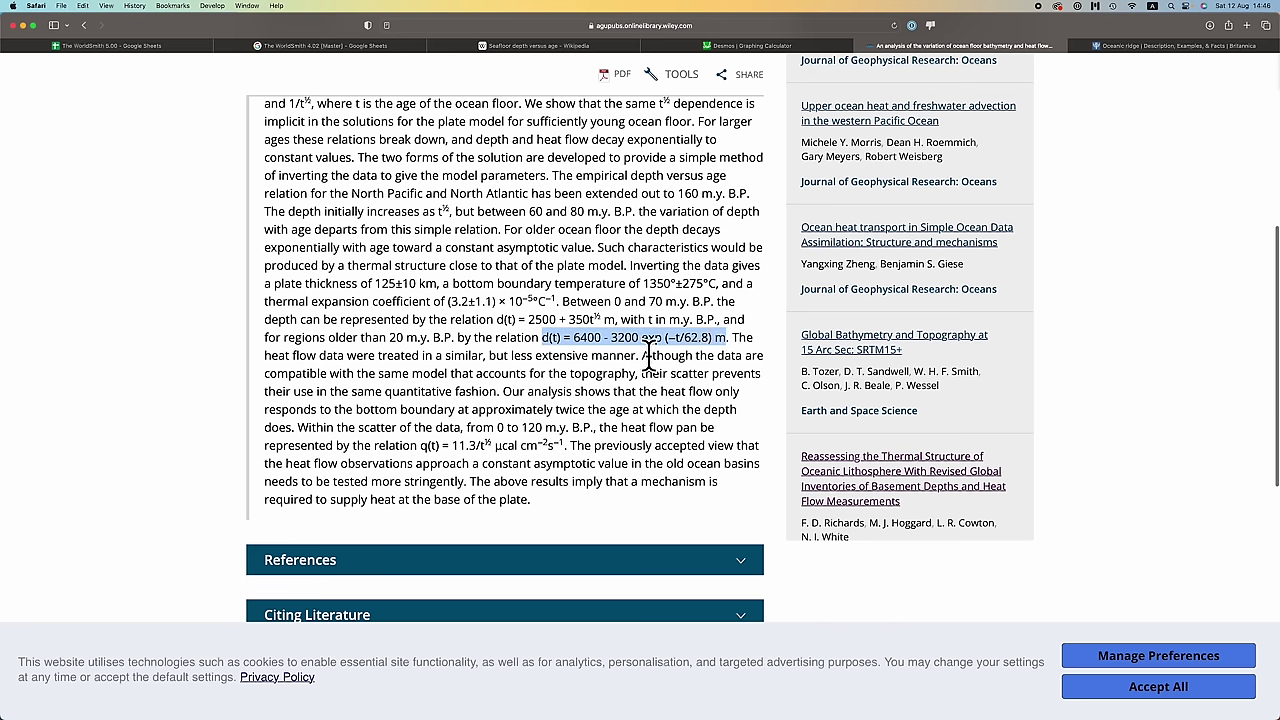
key(ctrl+shift+Tab)
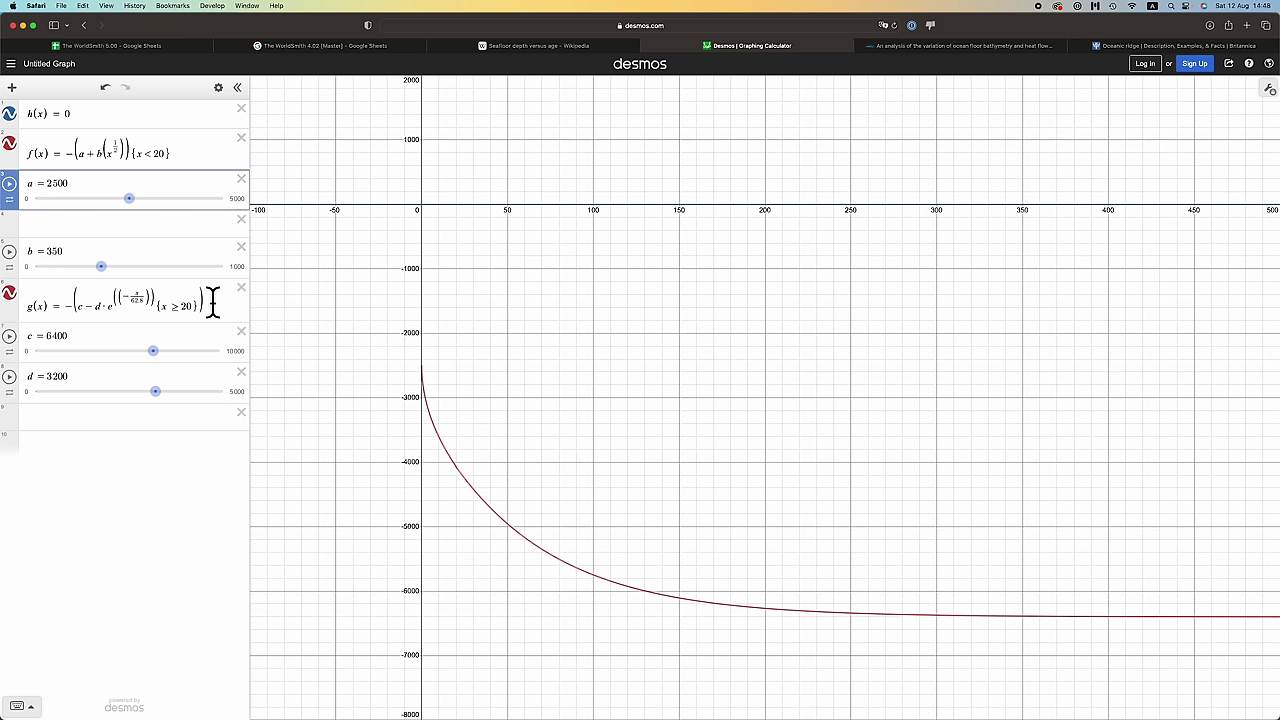
- Open the TECTONICS sheet's Ocean Depth Calculator and inspect the Avg. Height Mid-Ocean Ridge value in C51
click(185, 47)
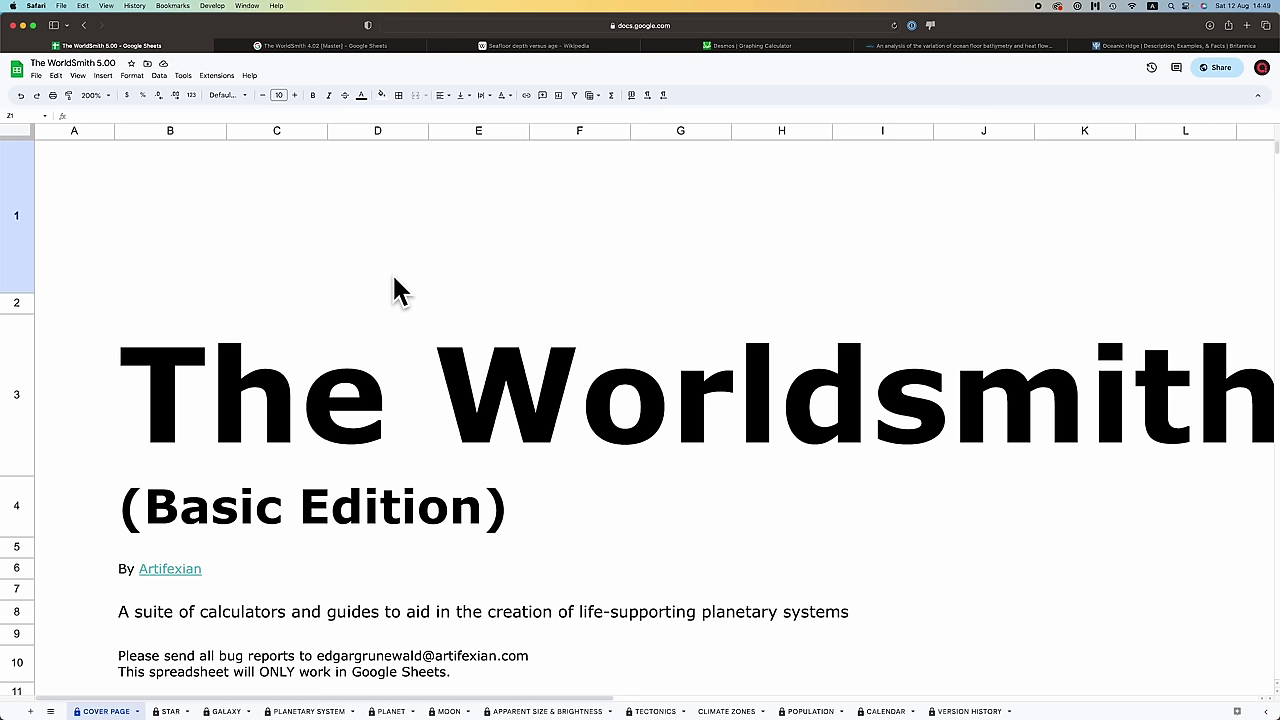
click(657, 711)
scroll(421, 275, down, 10)
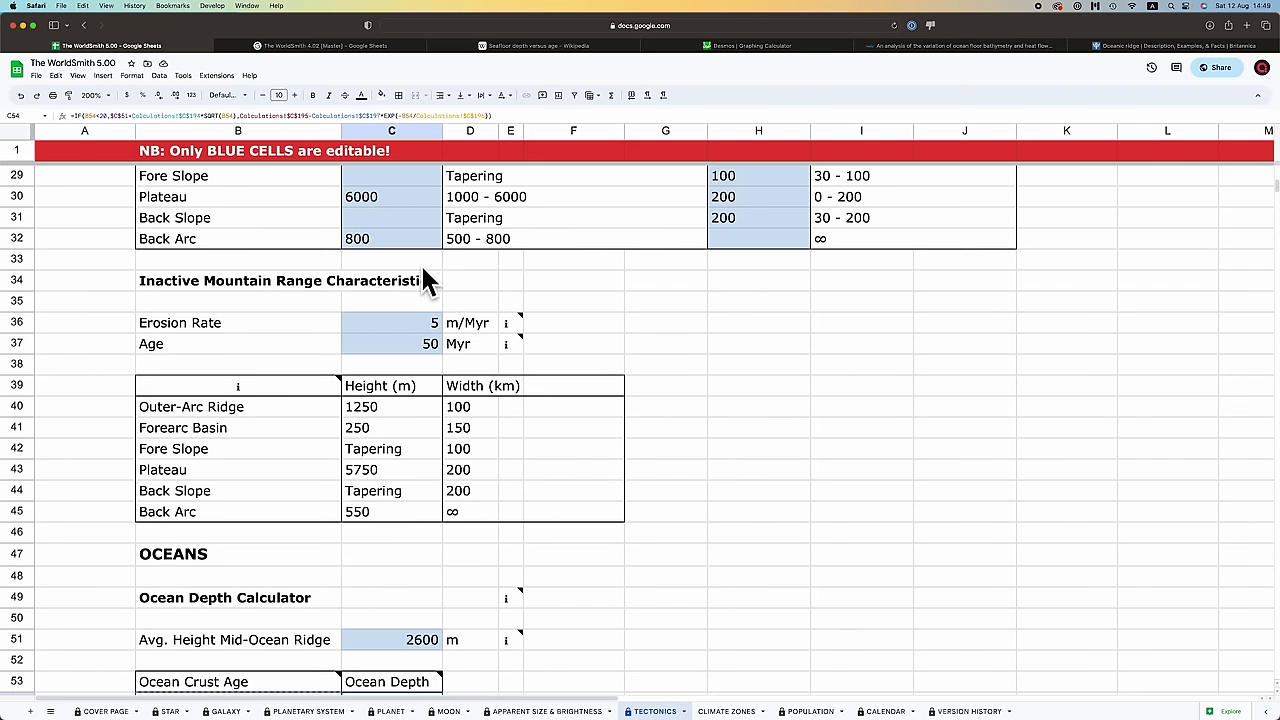
scroll(421, 268, down, 5)
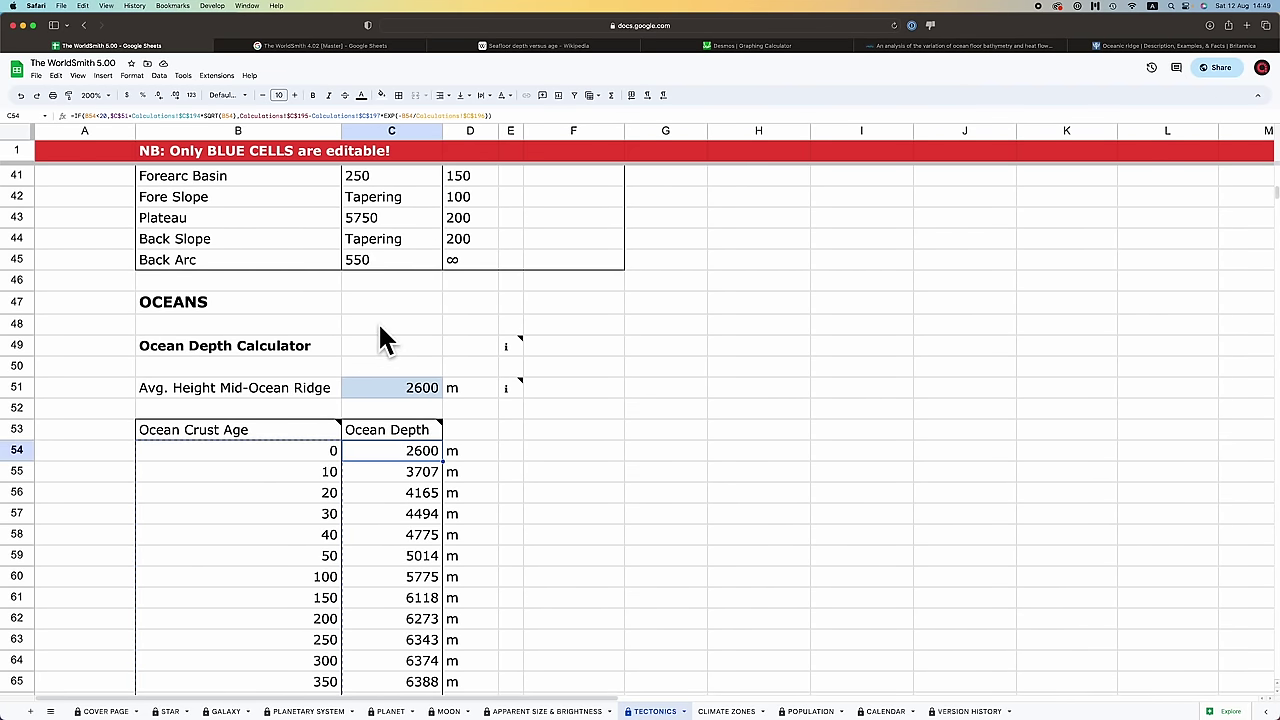
scroll(380, 327, down, 1)
scroll(229, 328, down, 3)
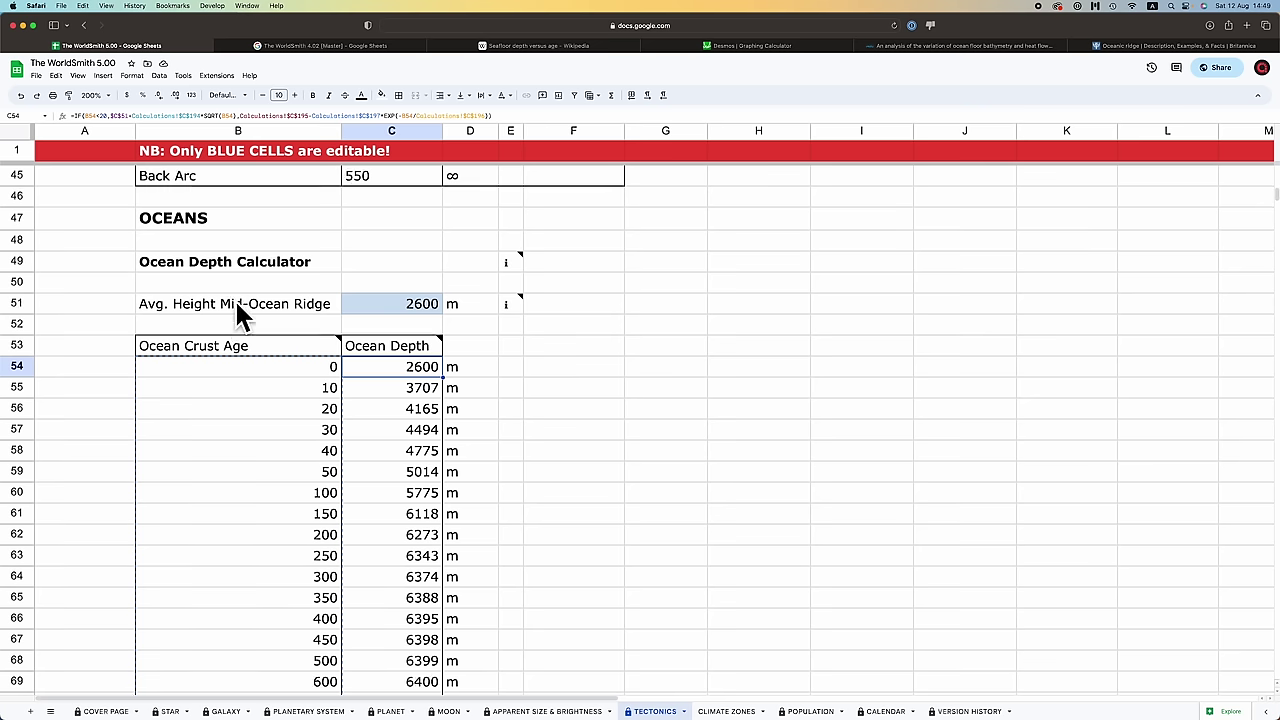
click(360, 311)
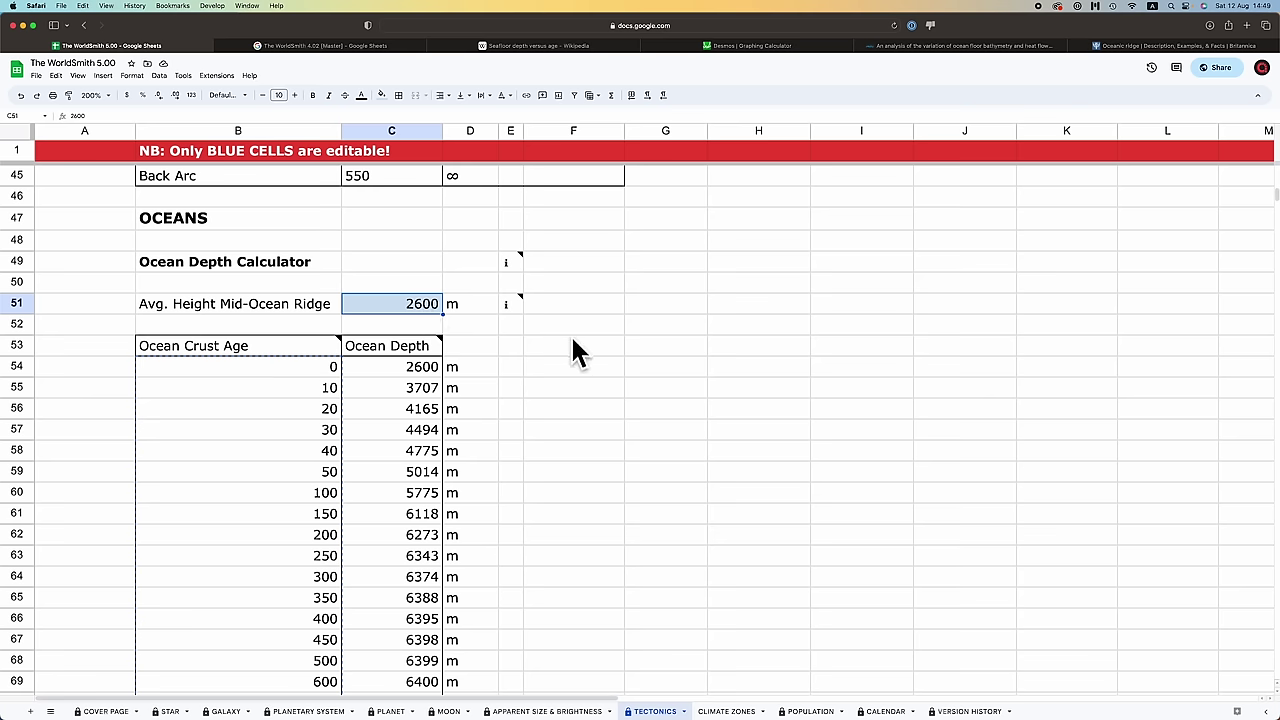
- Compare with the Desmos depth graph, then scroll further down the ocean depth table
key(super+4)
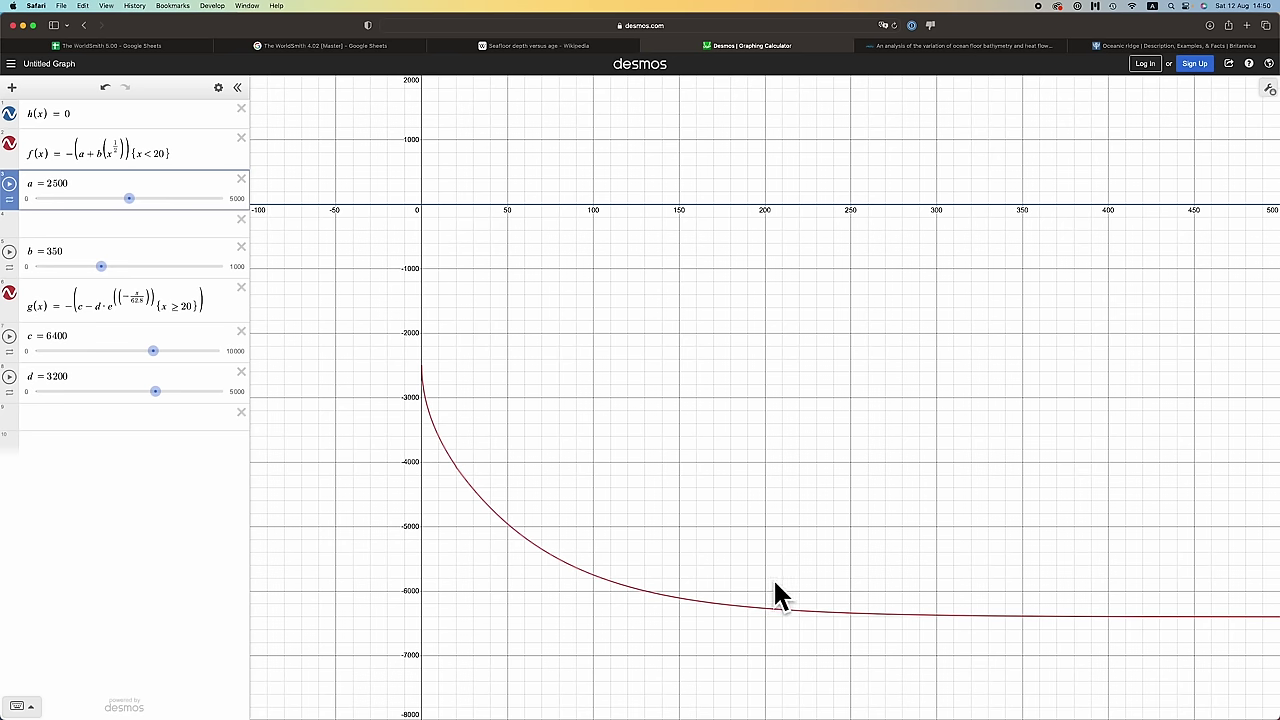
key(super+1)
scroll(555, 302, down, 2)
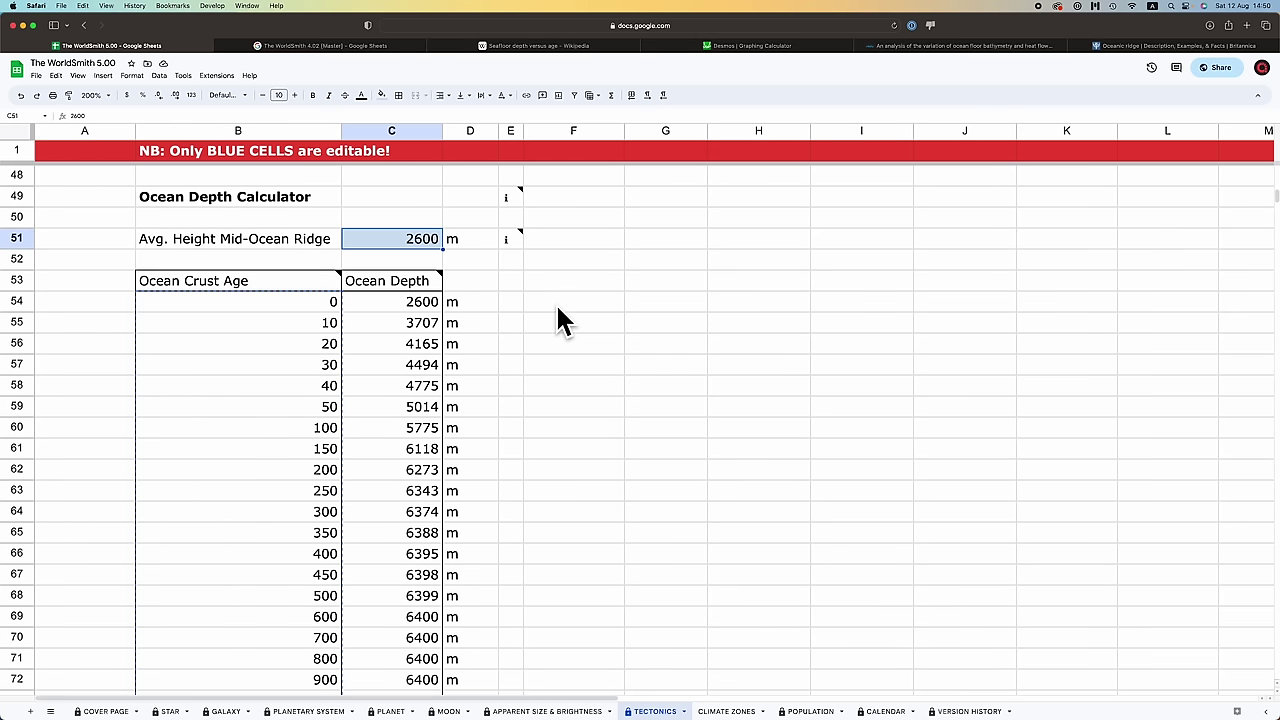
scroll(557, 309, down, 1)
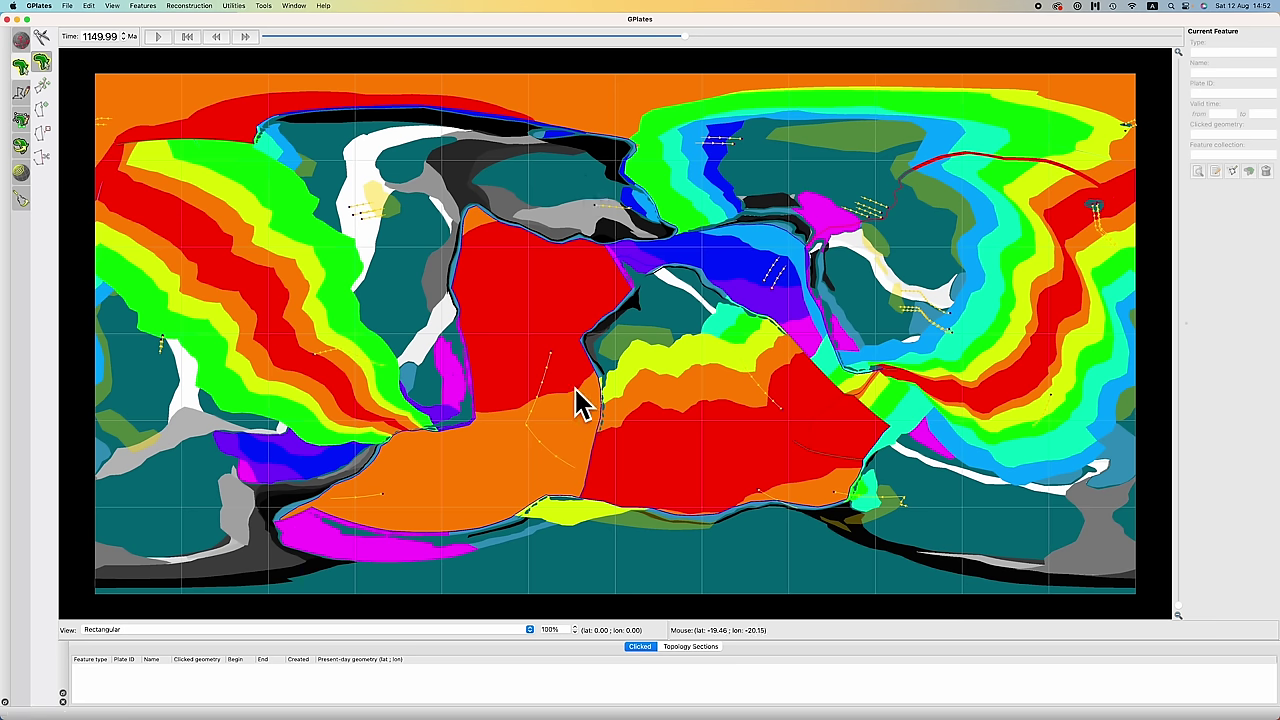
- View the red oceanic crust polygon's Current Feature details, then return to the depth table
click(489, 292)
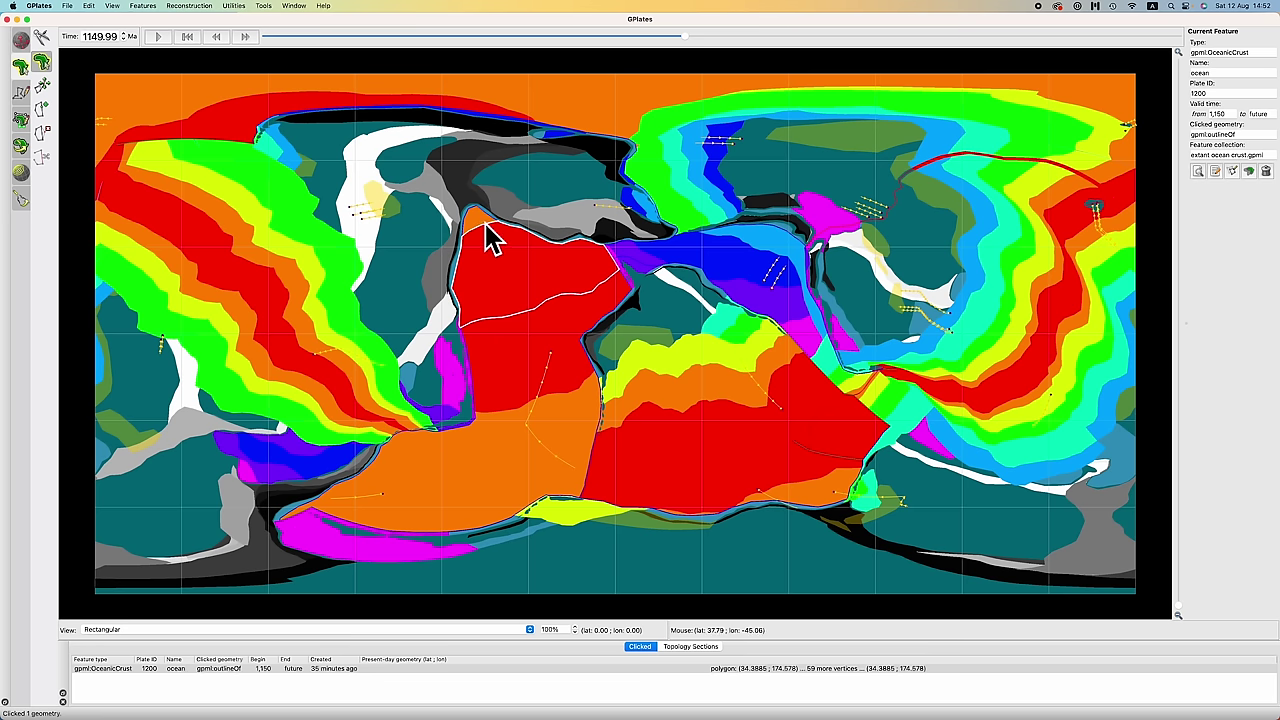
key(super+Tab)
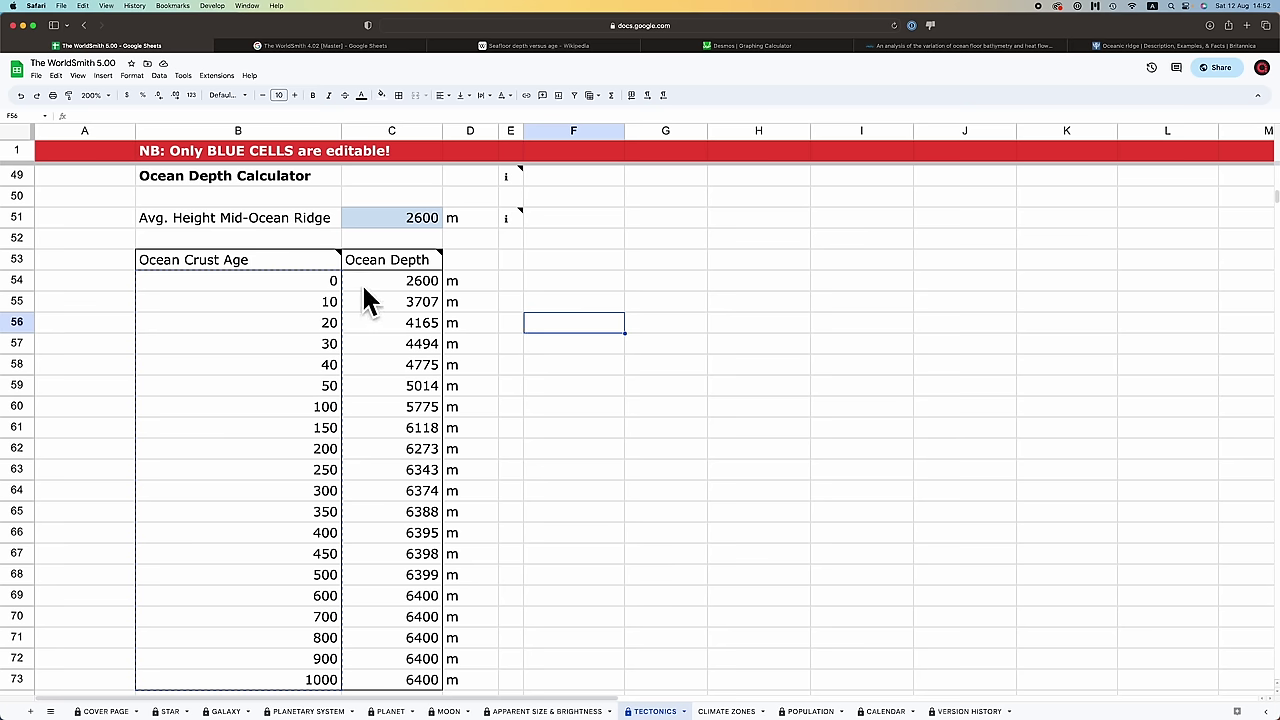
click(363, 287)
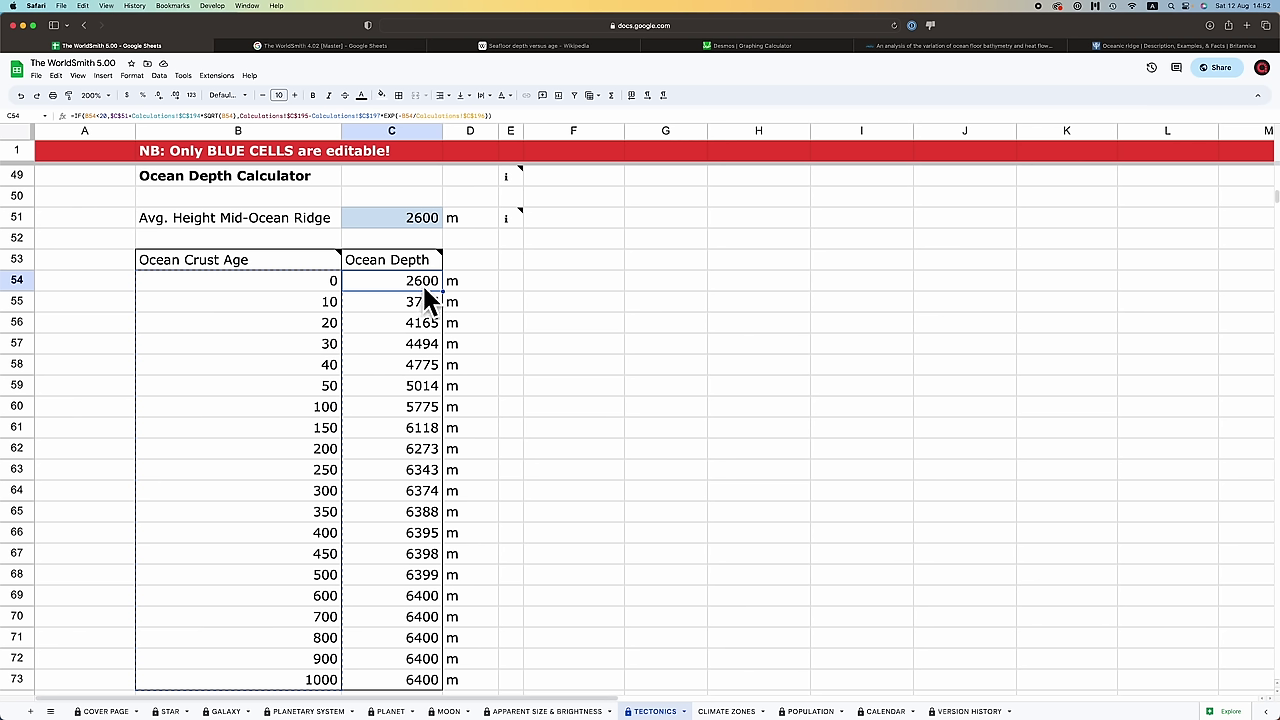
click(362, 390)
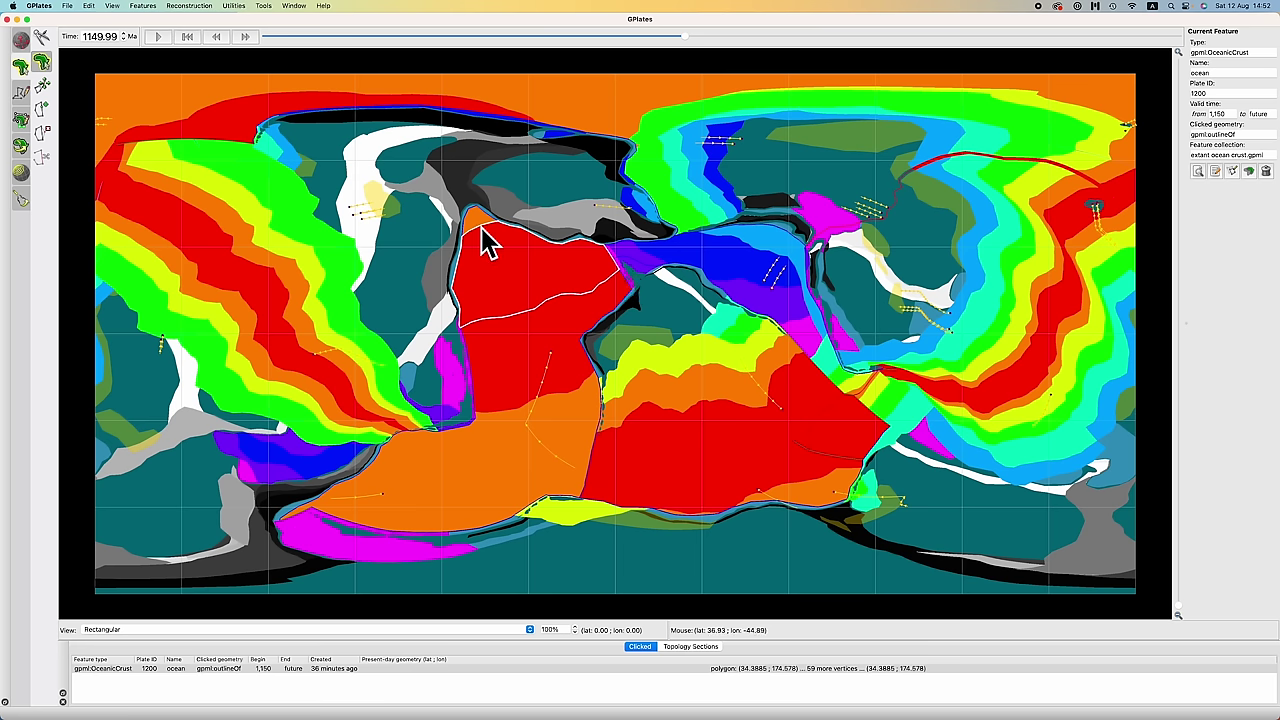
- Read the valid times of the left red band and adjacent yellow band (plate 700, from 1,250 Ma)
click(251, 257)
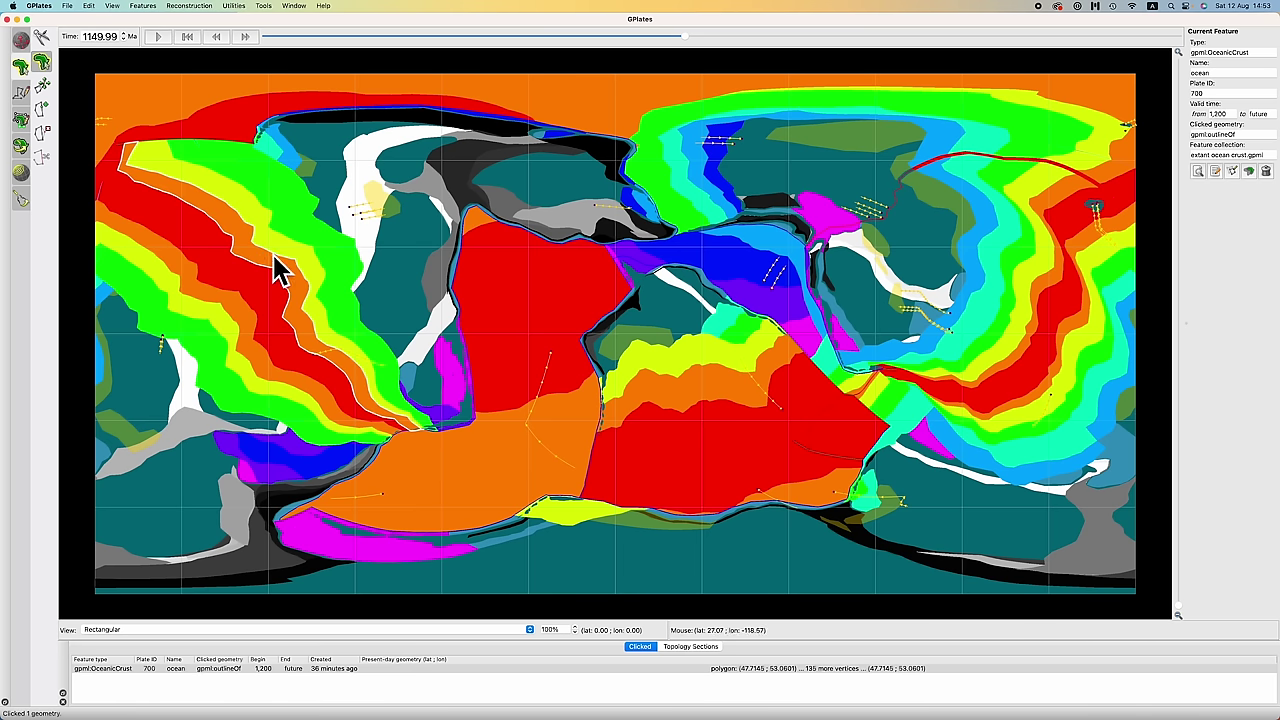
click(277, 254)
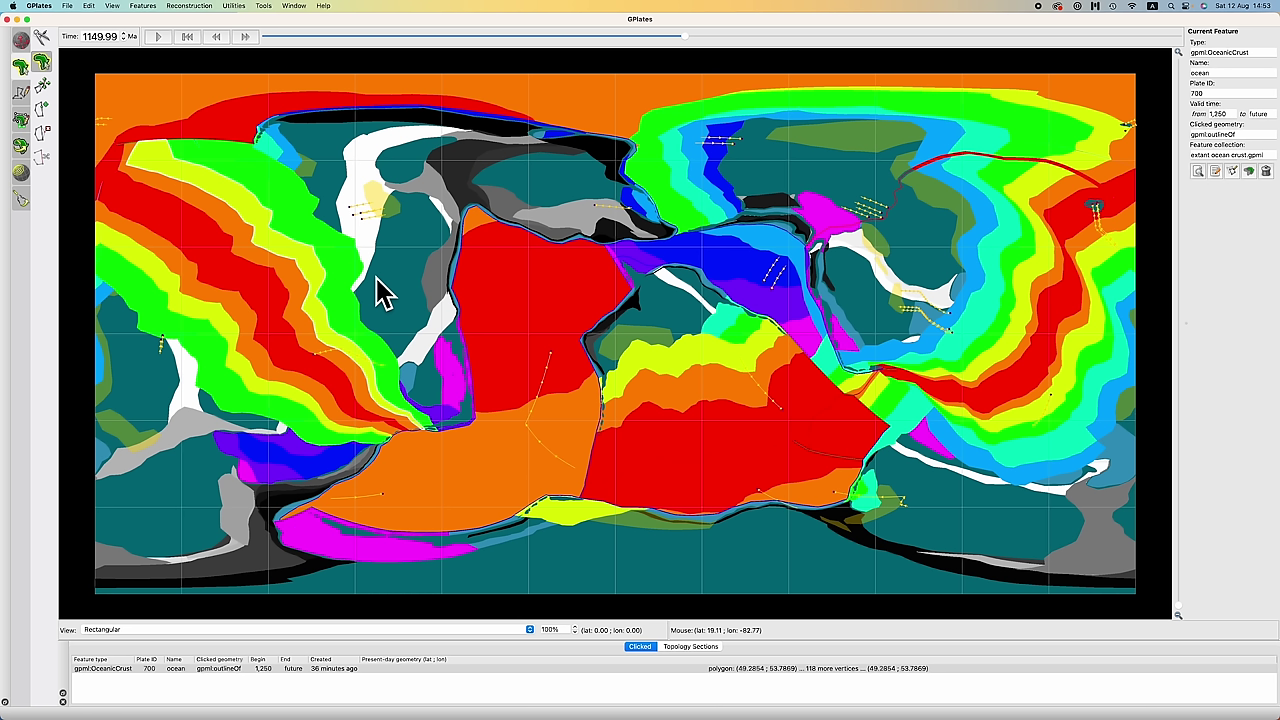
- Back in the Ocean Depth Calculator, check C51's 2600 m ridge height and its info note
key(super+Tab)
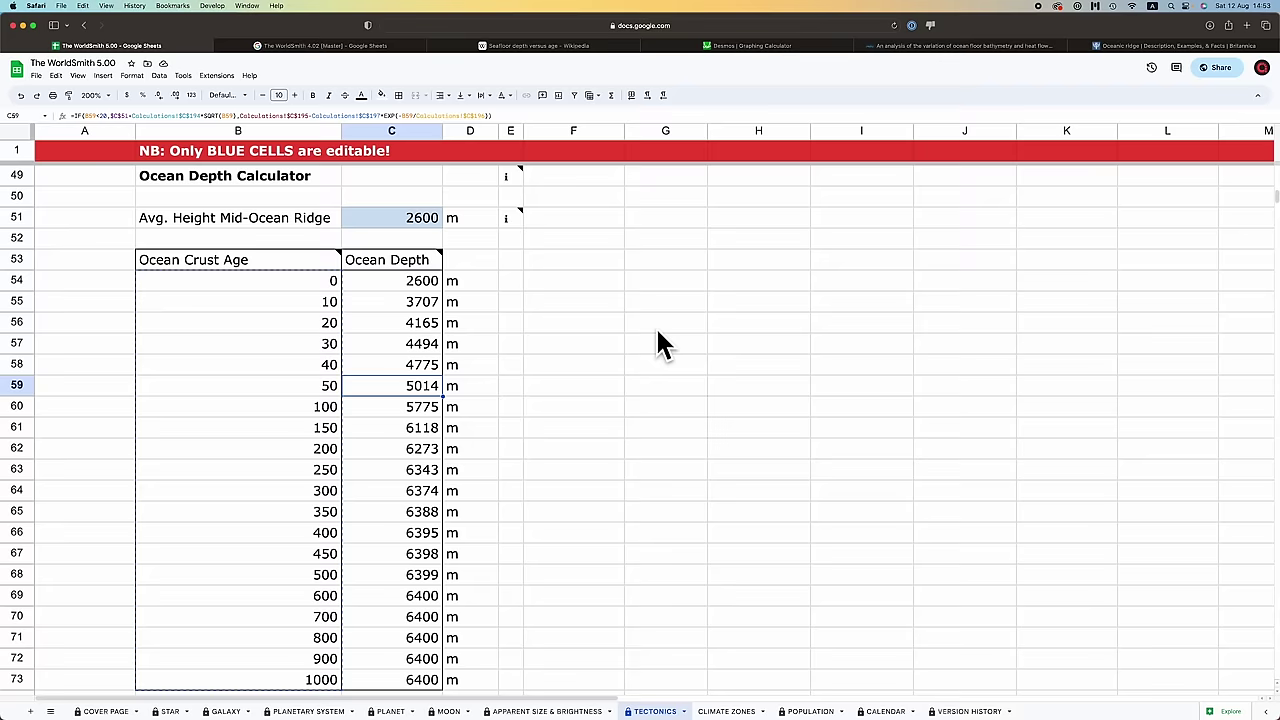
click(398, 226)
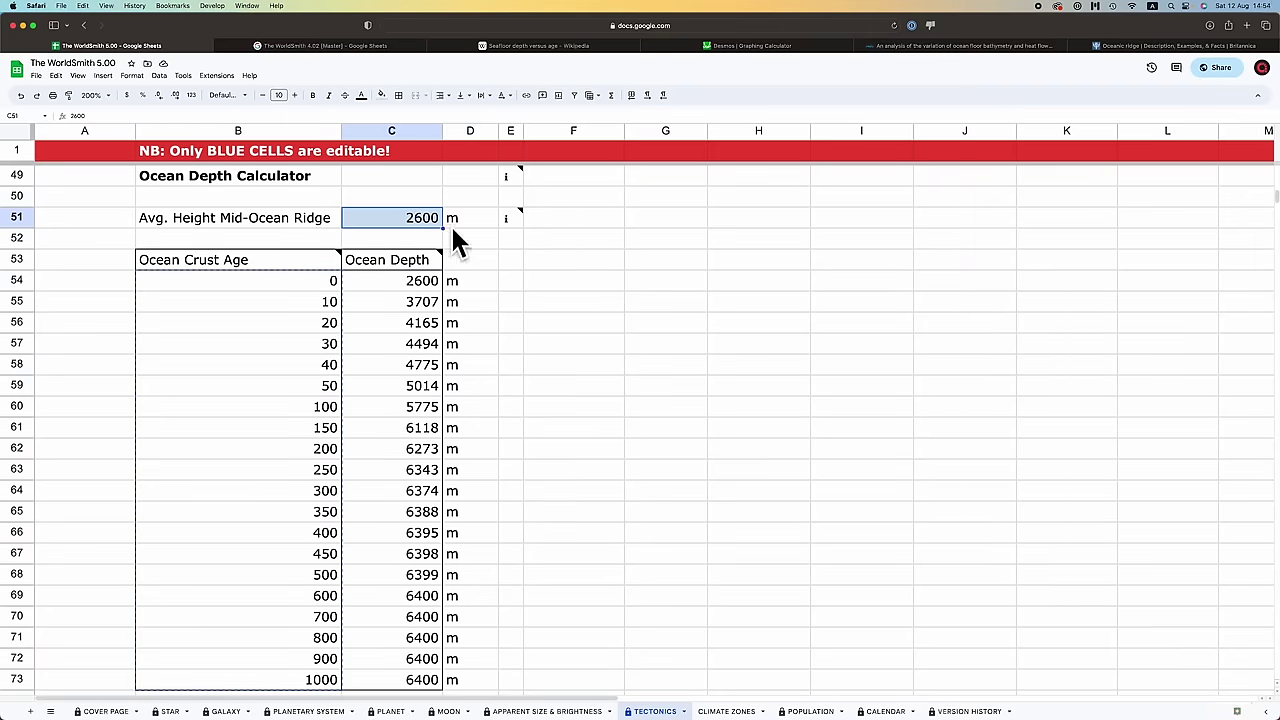
mouse_move(505, 213)
click(1145, 47)
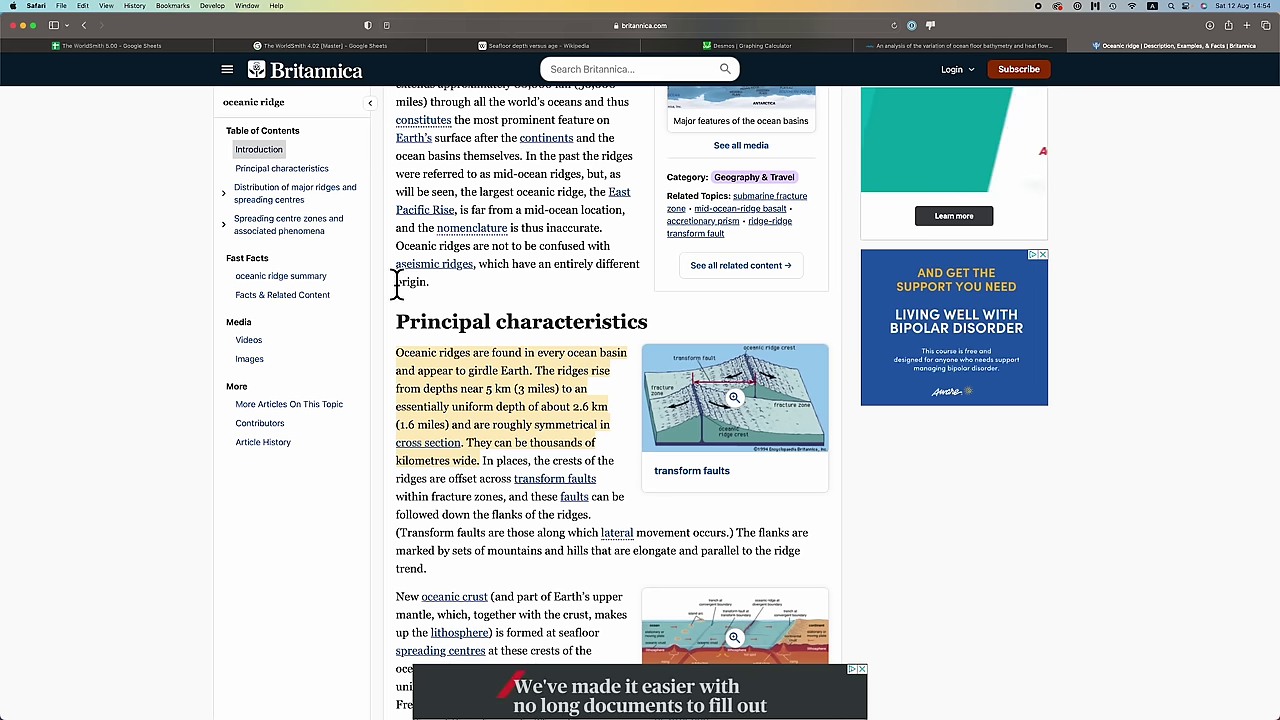
key(ctrl+Tab)
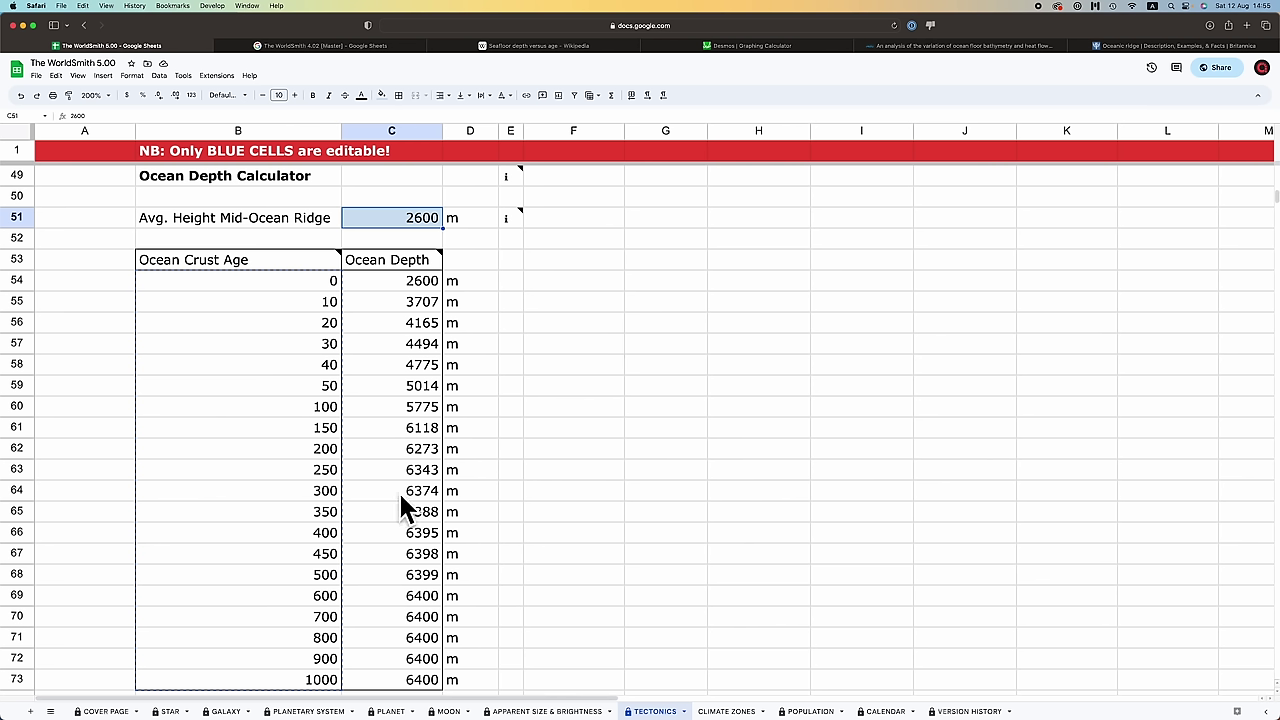
- Switch from the depth table to the GPlates ocean-crust age map
key(super+Tab)
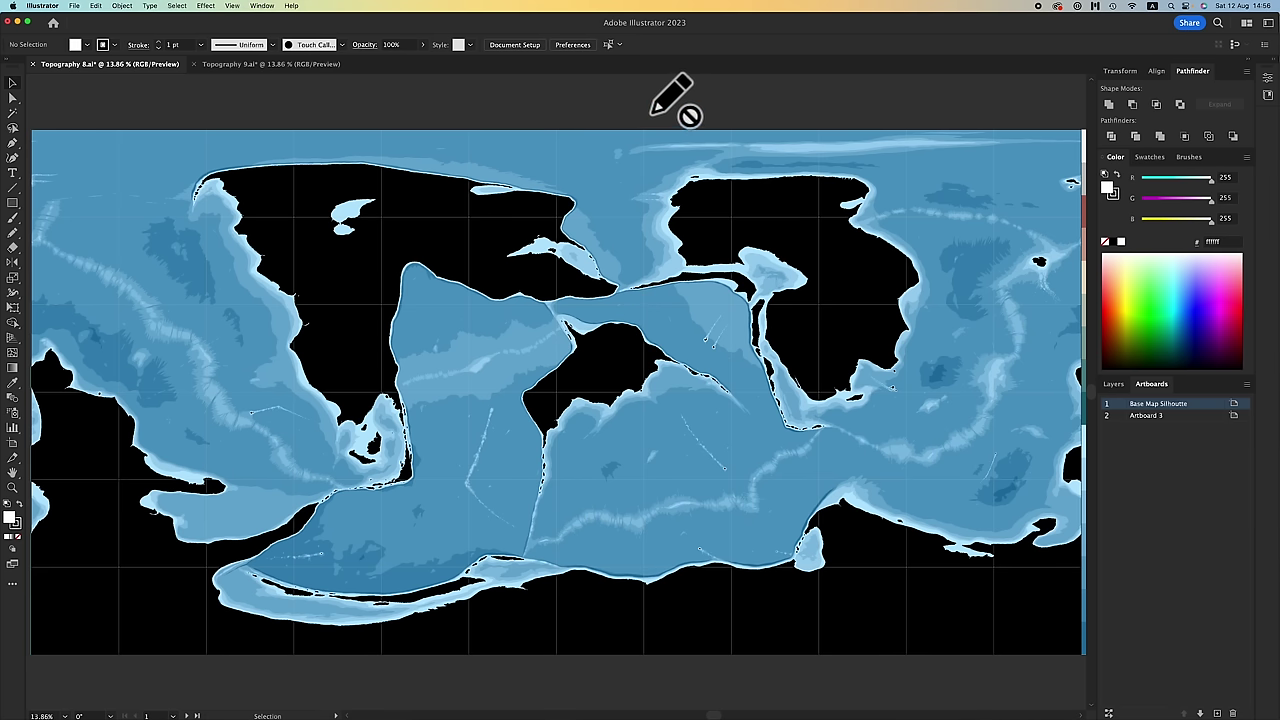
- Bring up the Topography 9.ai ocean-depth map in Illustrator
click(255, 66)
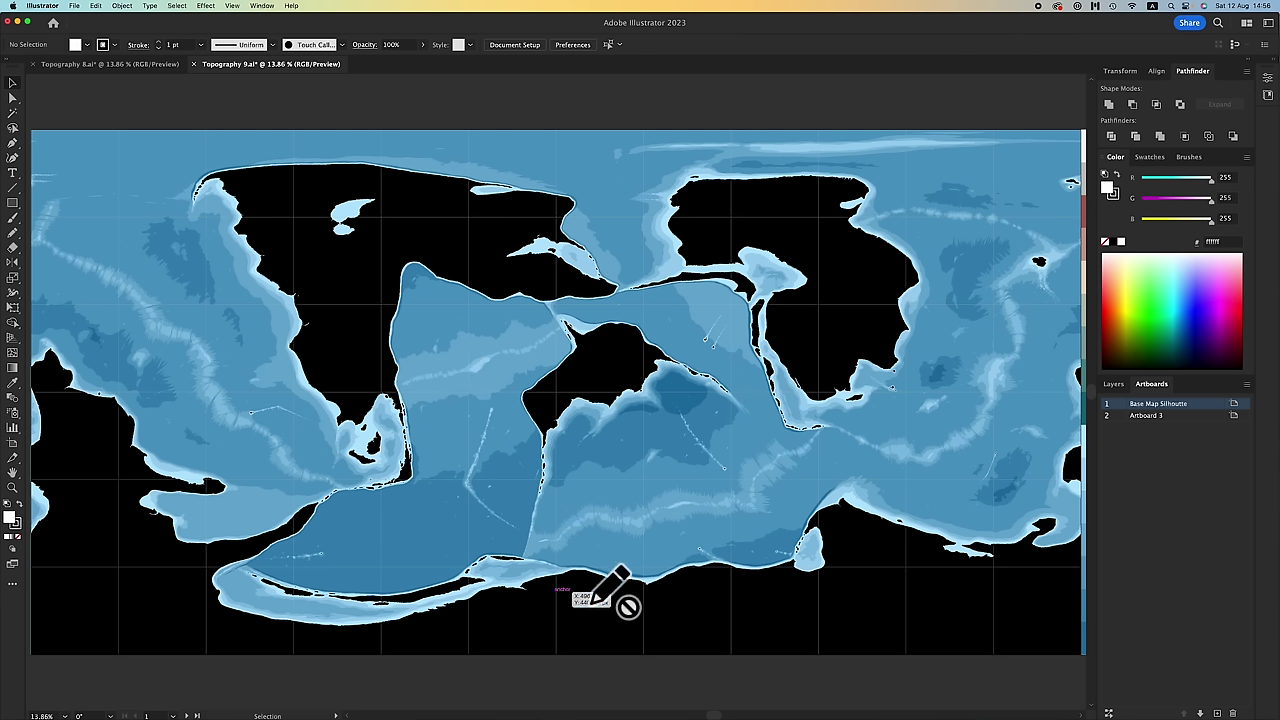
click(136, 66)
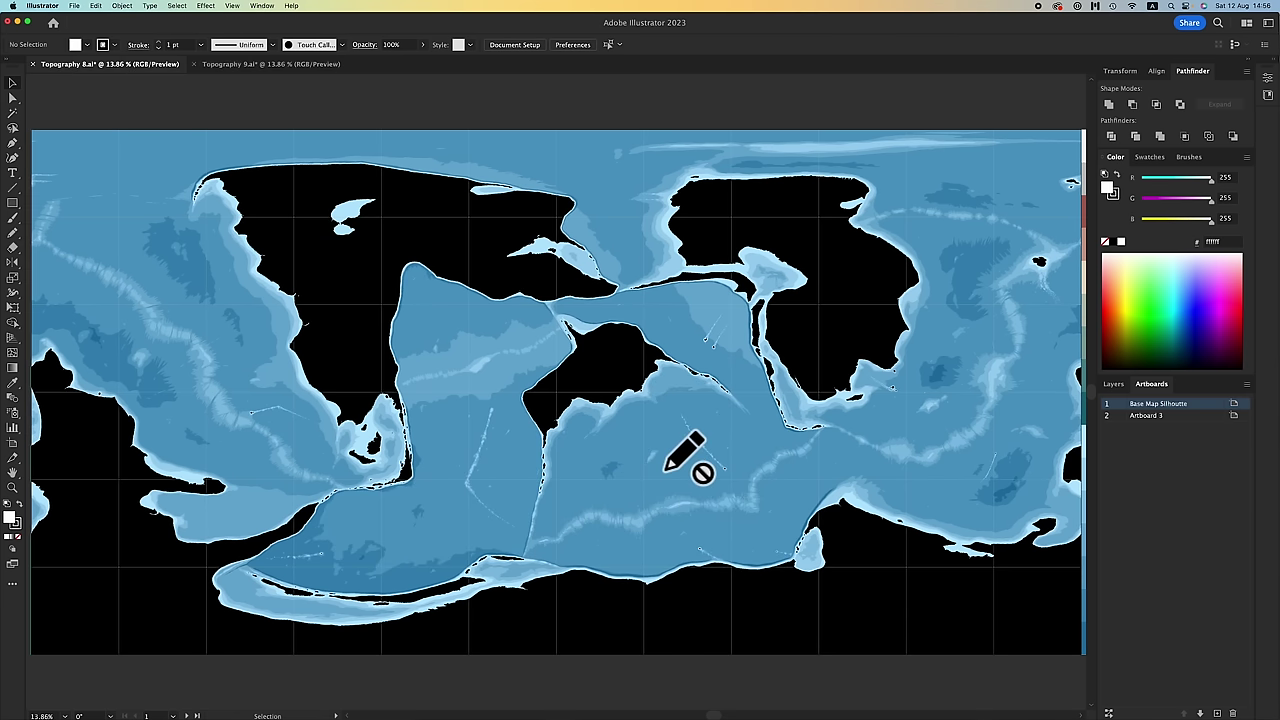
click(297, 66)
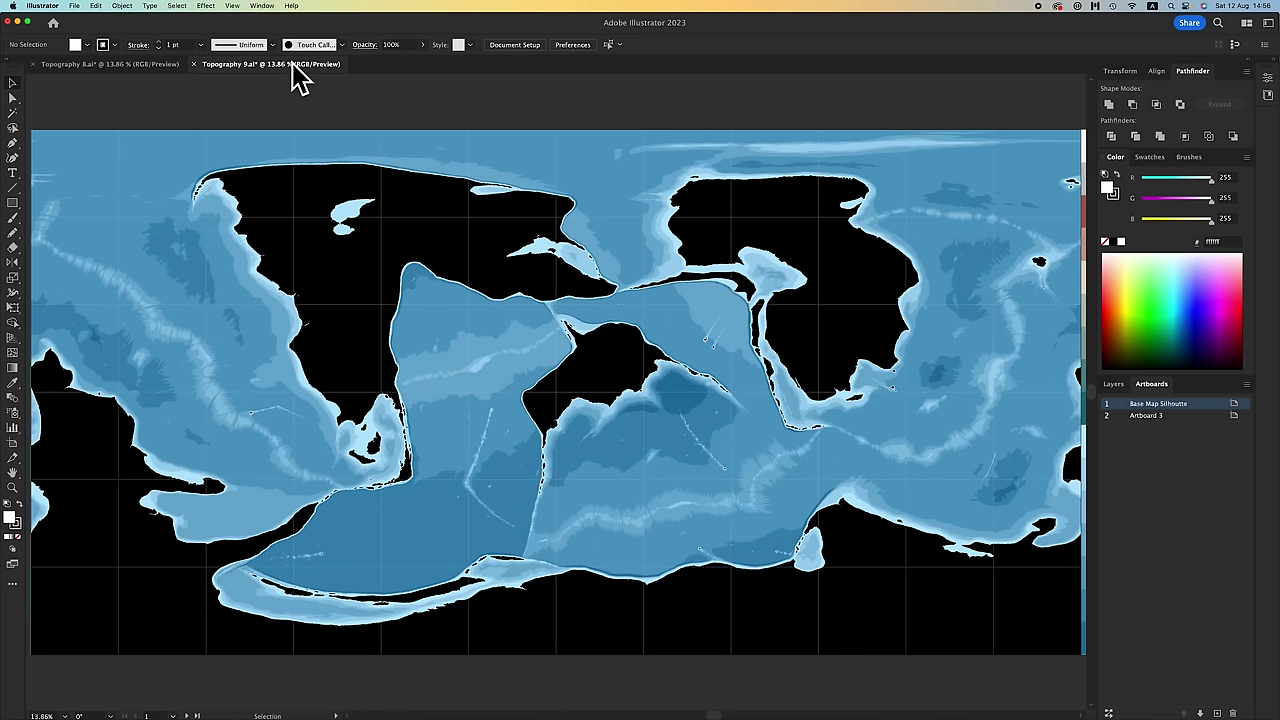
click(127, 68)
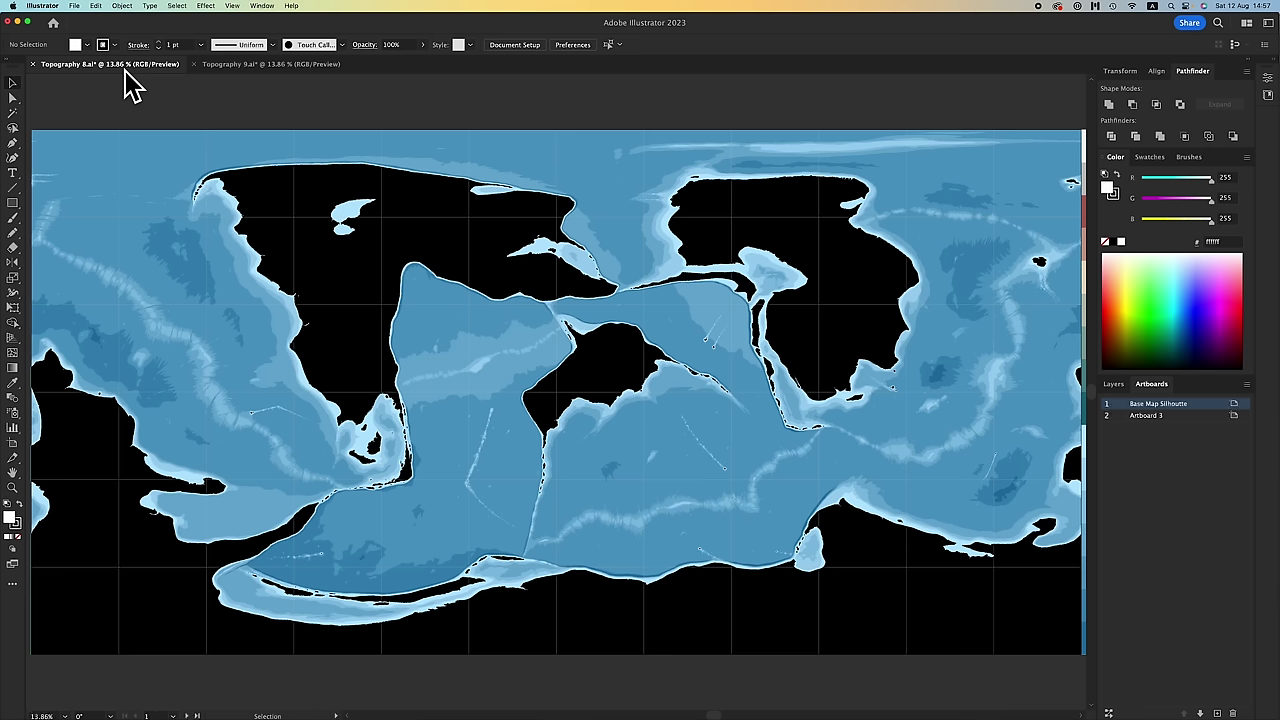
click(257, 68)
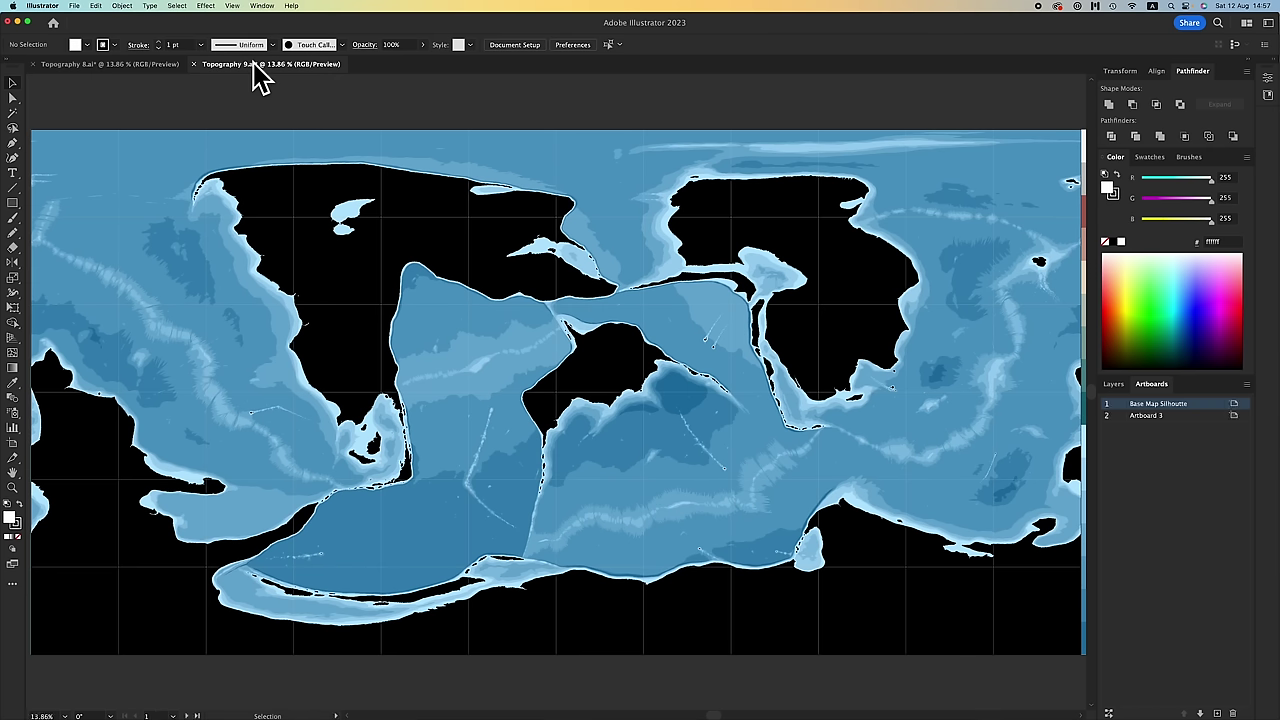
click(155, 68)
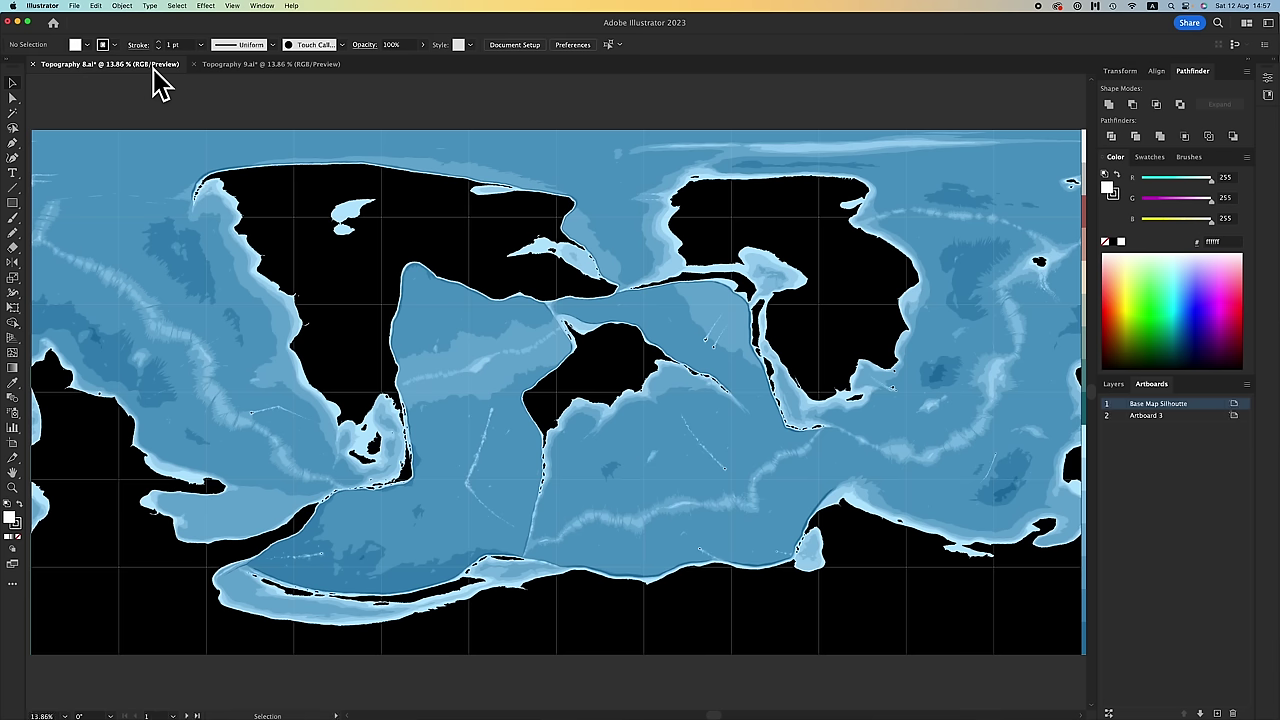
click(262, 68)
key(n)
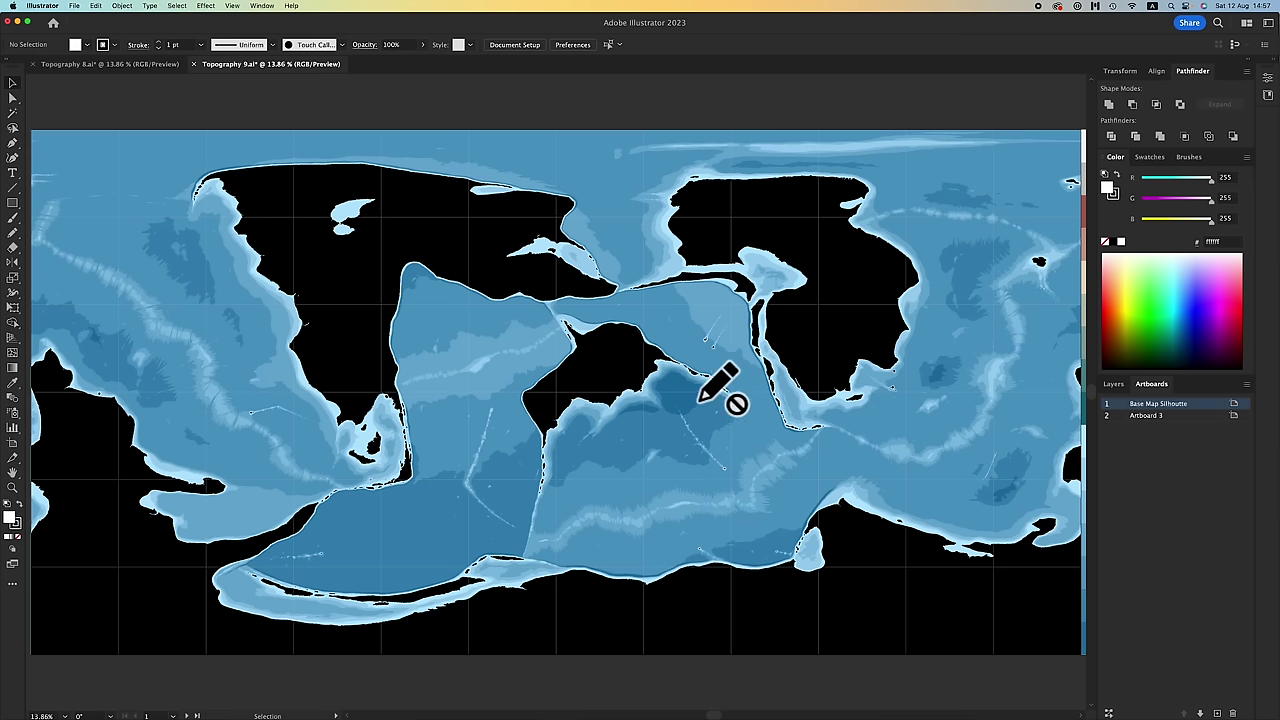
- Switch to the full-screen GPlates space showing the 1149.99 Ma crust age map
key(ctrl+Left)
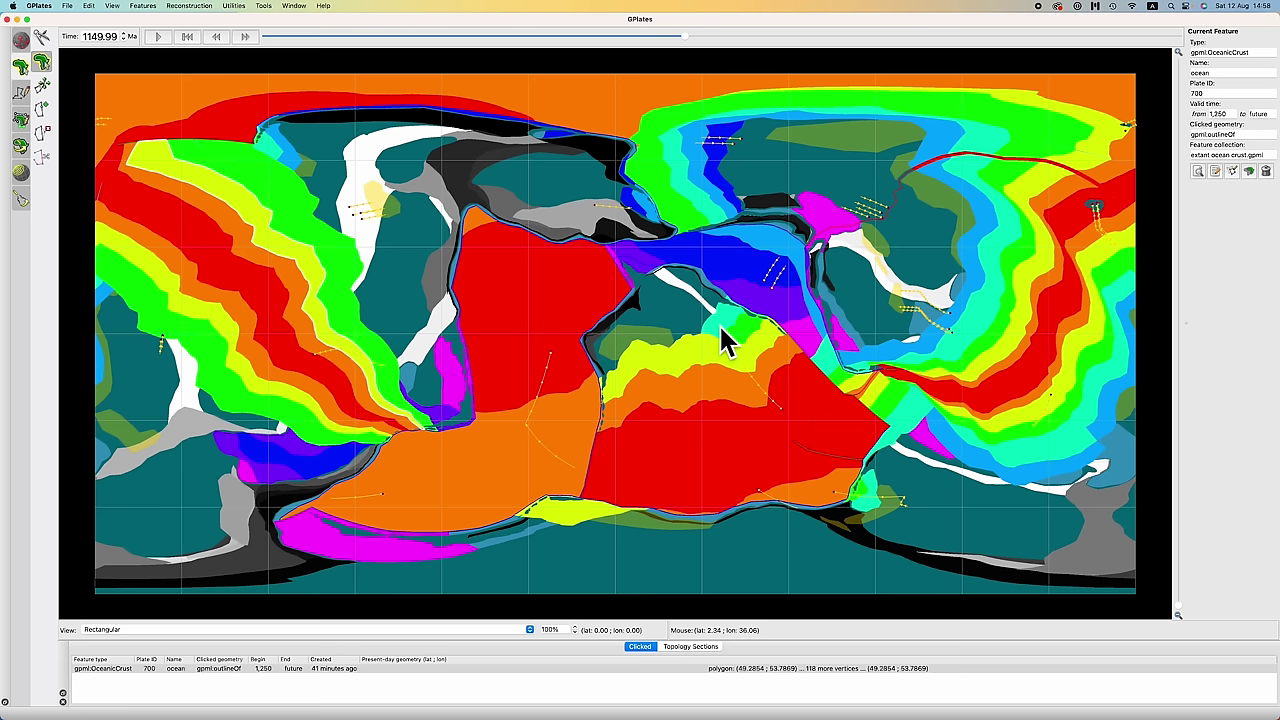
- Back in Illustrator, compare the Topography 8.ai map, then return to the Topography 9.ai depth map
key(ctrl+Right)
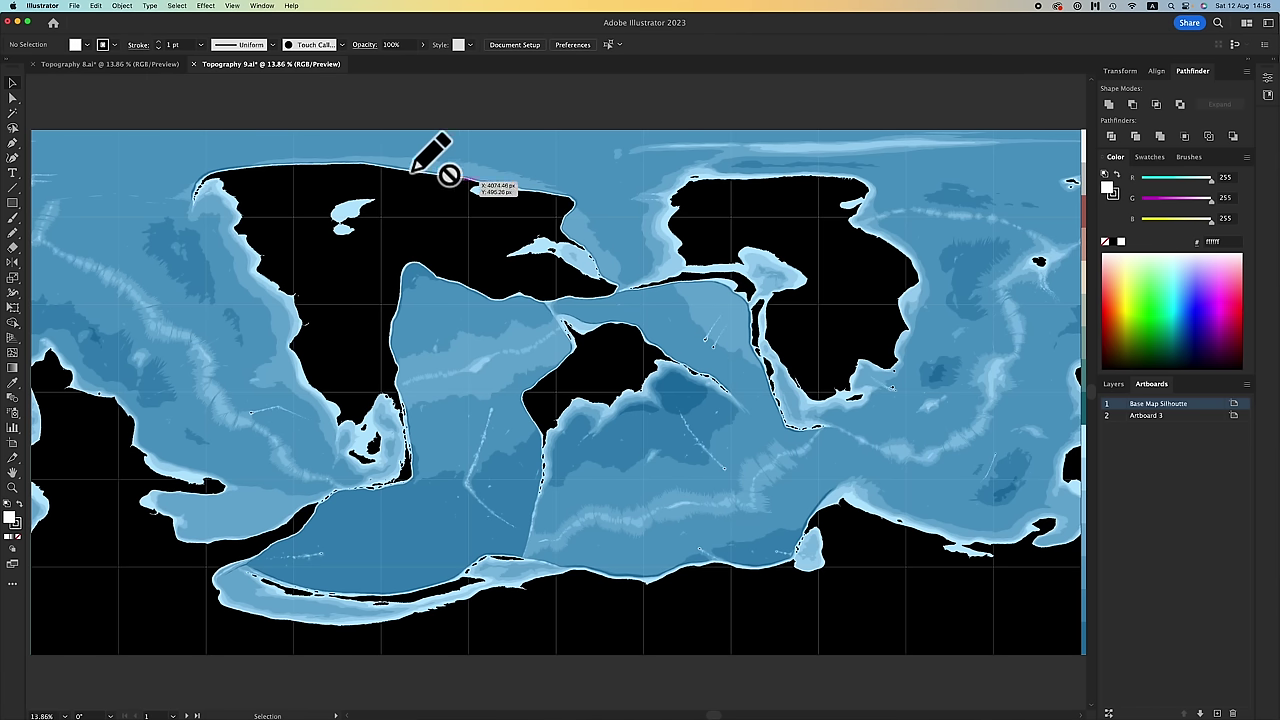
click(142, 65)
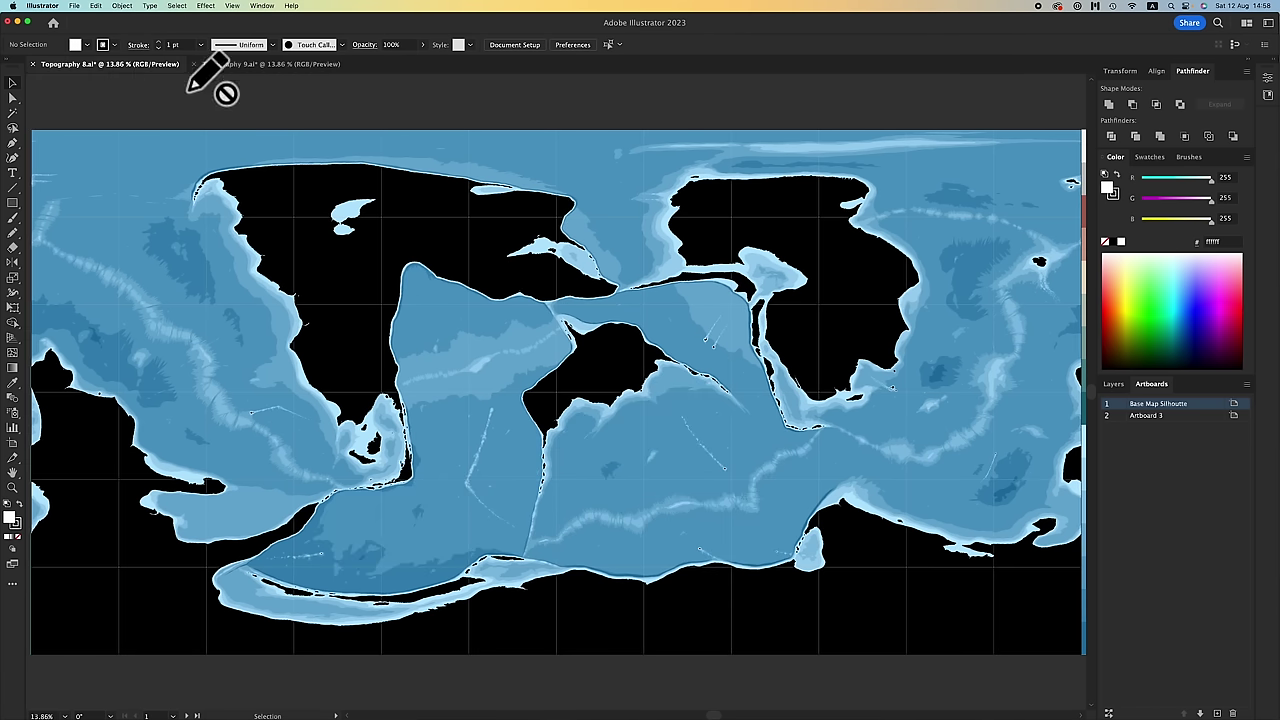
click(273, 66)
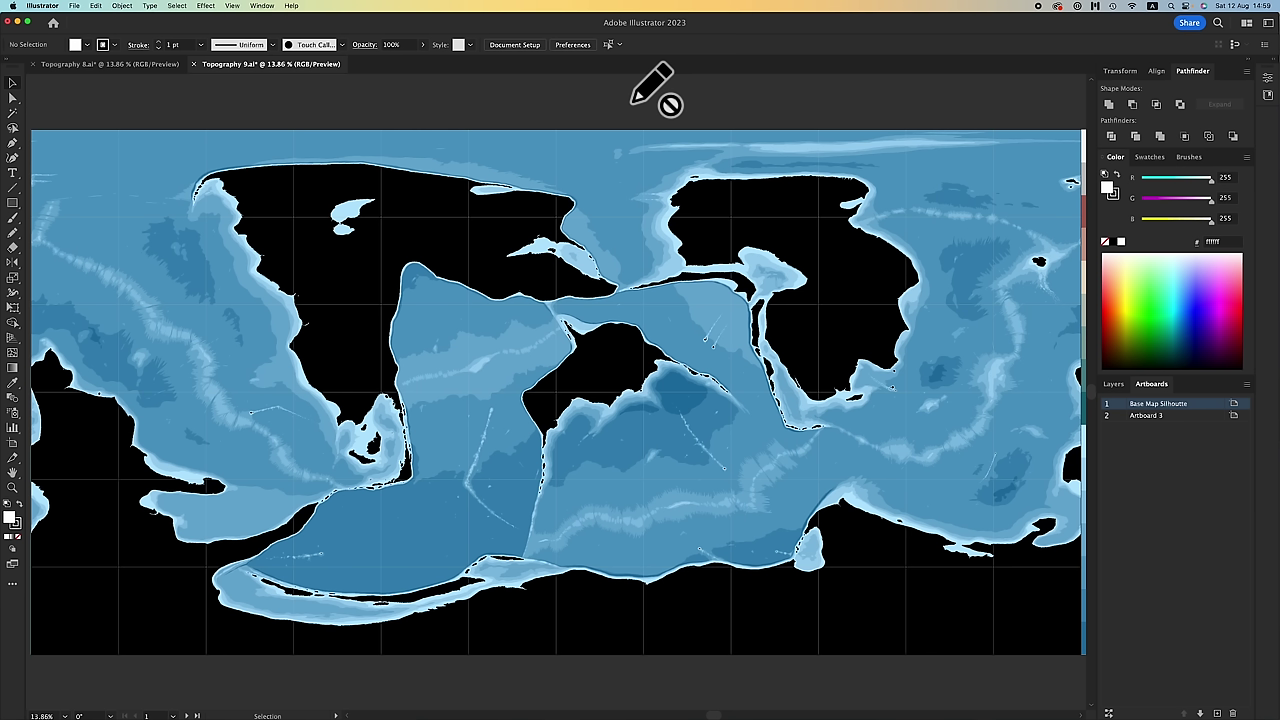
- Switch to Blender's False Relief.blend, showing the displaced globe of continents and ocean floor
key(super+Tab)
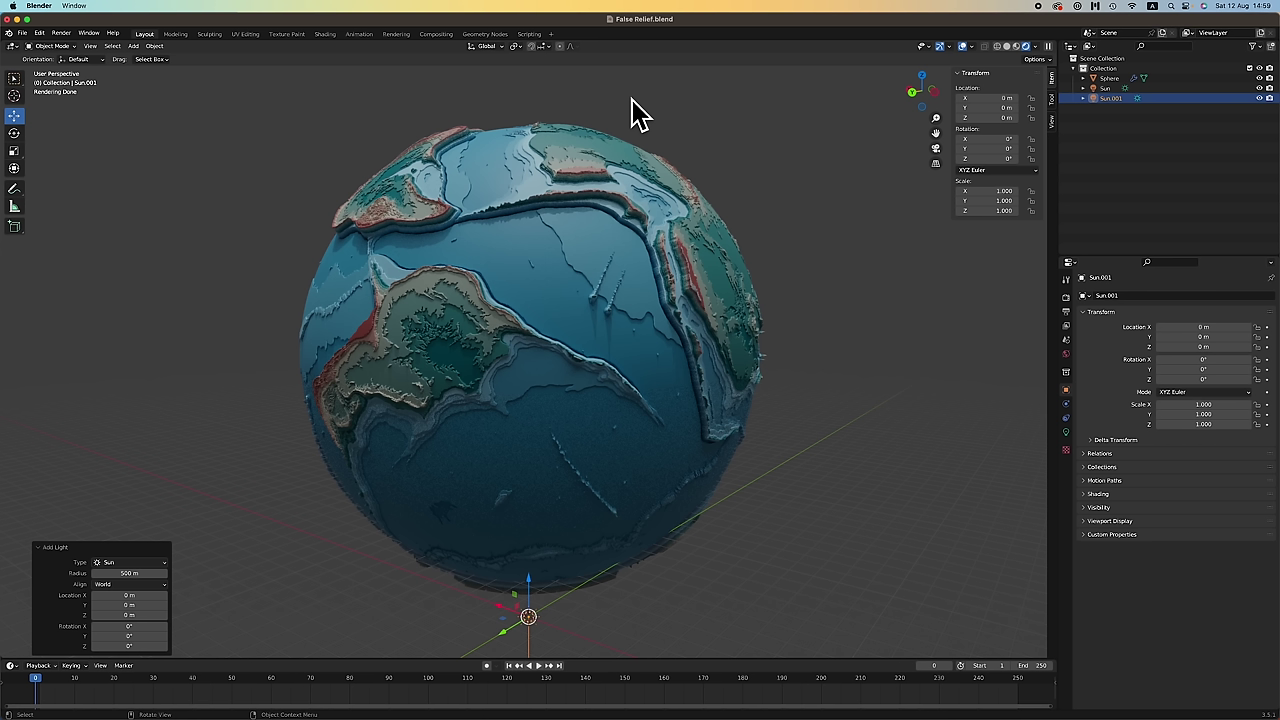